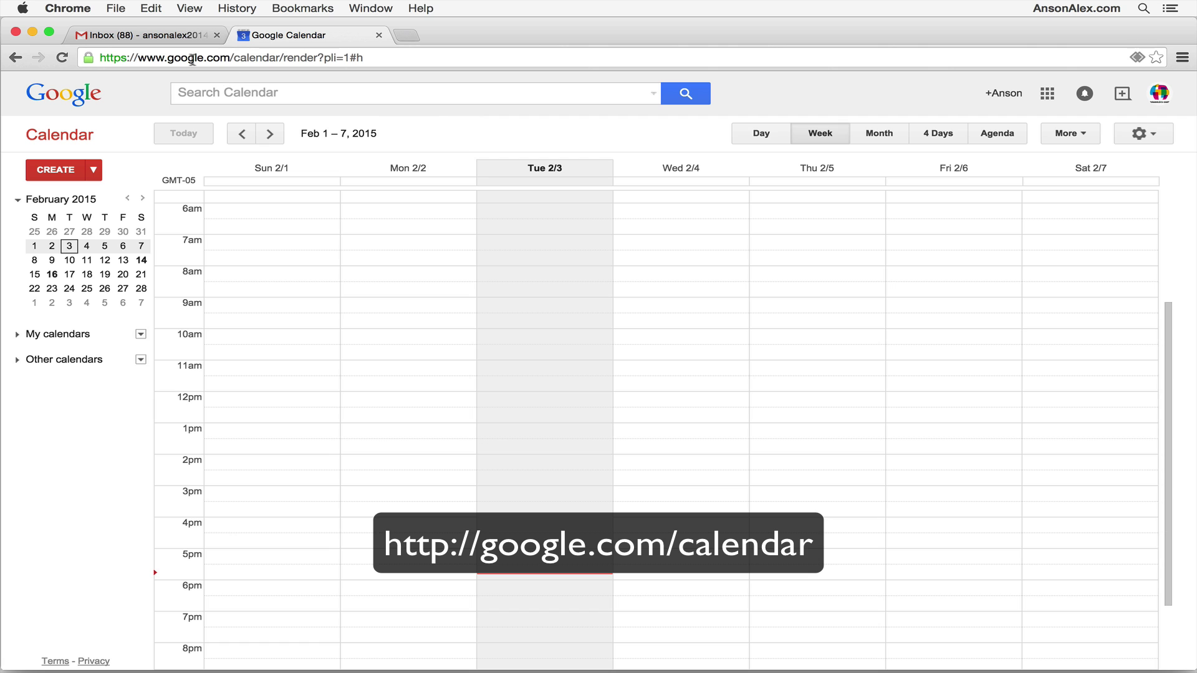
{"action": "left_click_drag", "start_coordinate": [281, 60], "coordinate": [139, 61]}
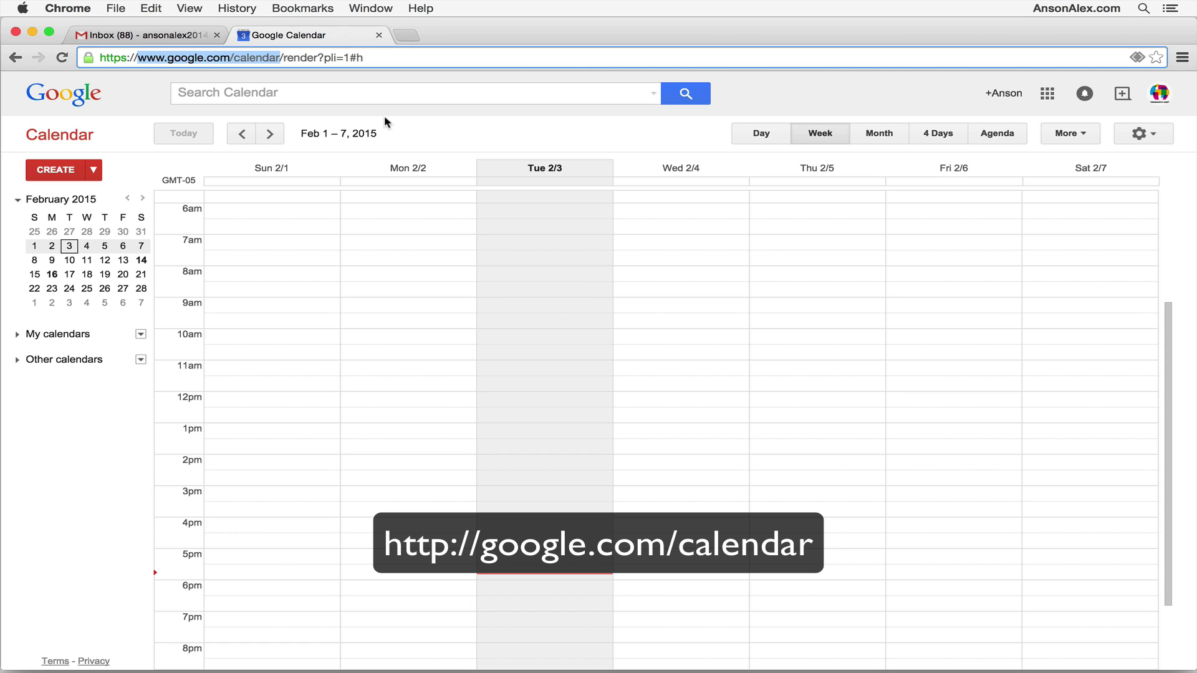
{"action": "left_click", "coordinate": [398, 125]}
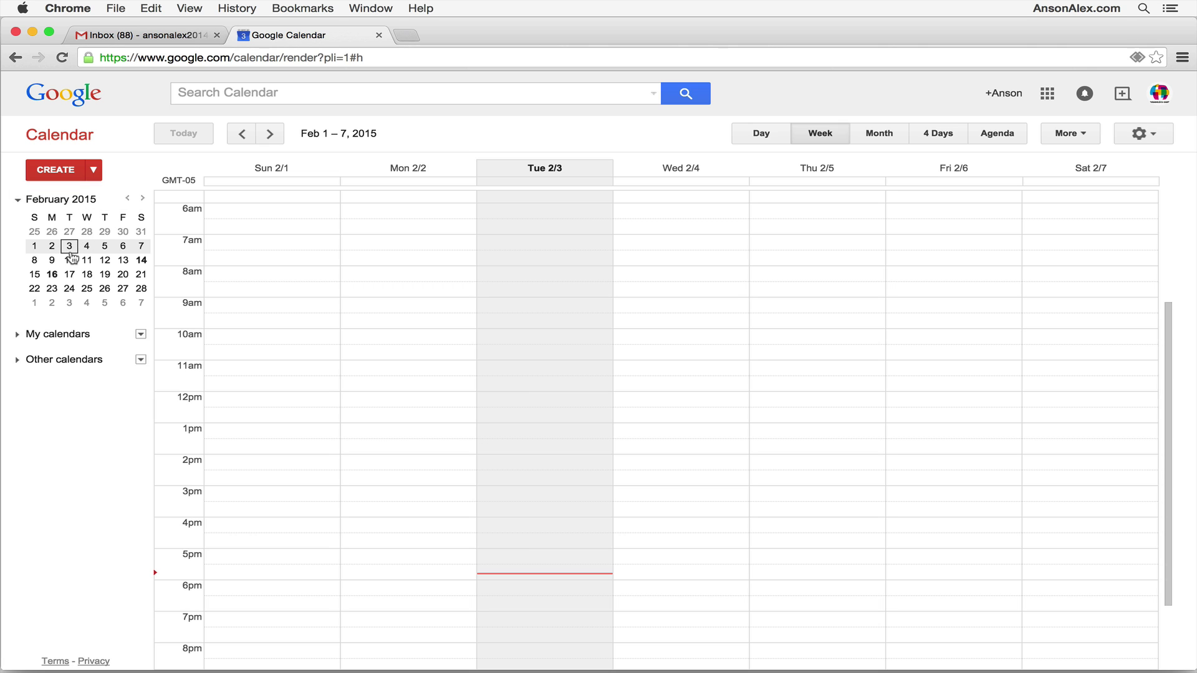
View the week of February 22–28, 2015 from the mini calendar and return to the week containing February 3
{"action": "left_click", "coordinate": [123, 289]}
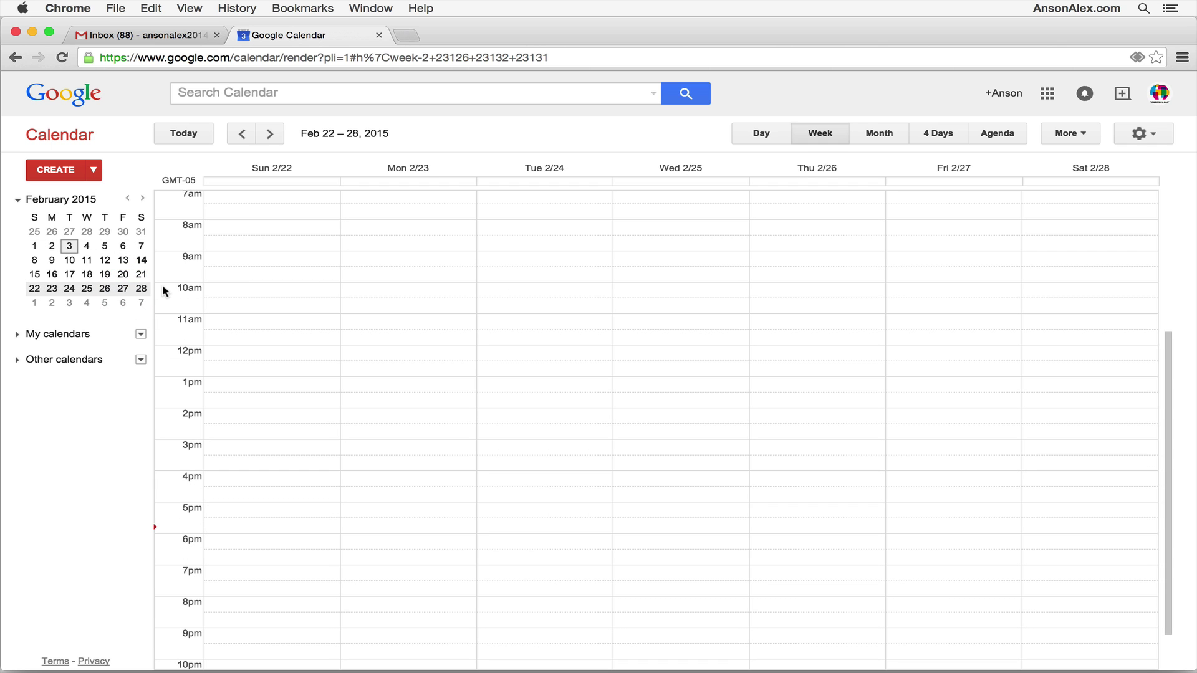
{"action": "left_click", "coordinate": [71, 248]}
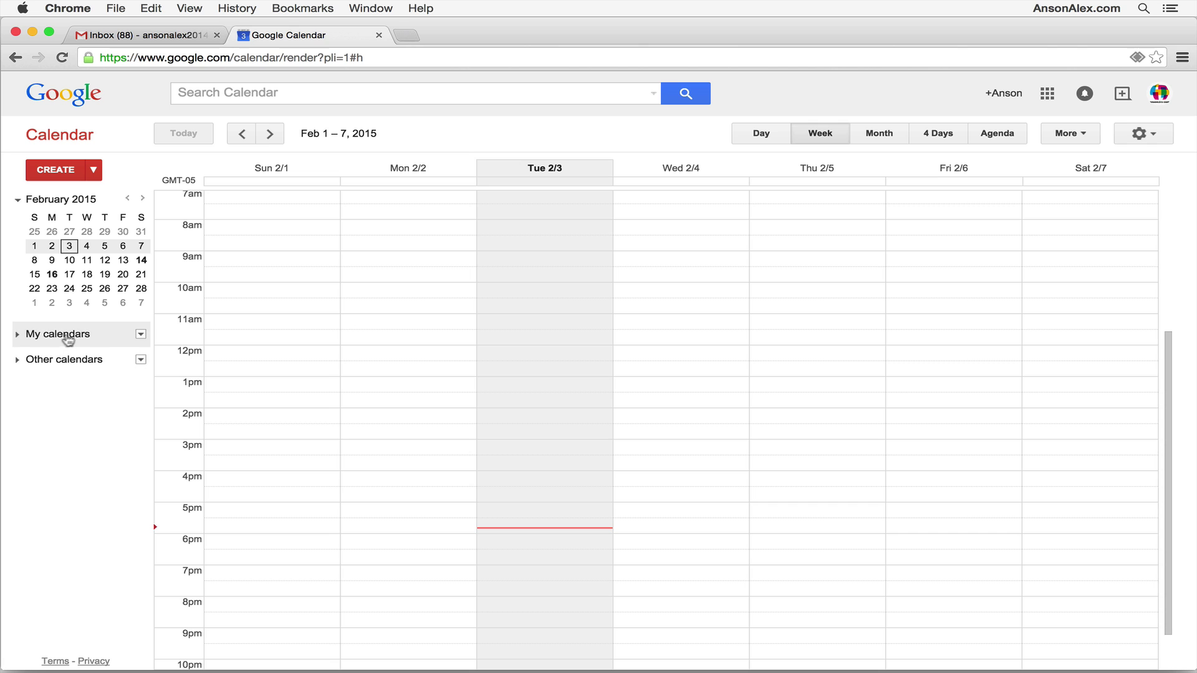
Expand the My calendars and Other calendars lists
{"action": "left_click", "coordinate": [19, 336]}
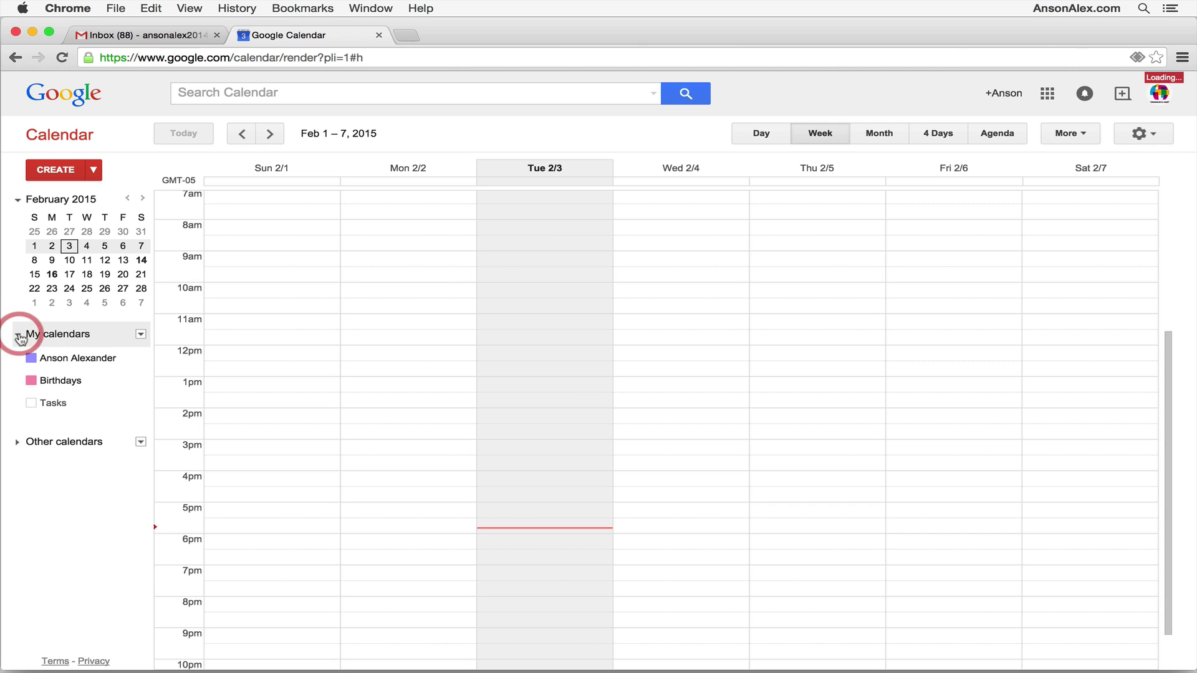
{"action": "left_click", "coordinate": [17, 441]}
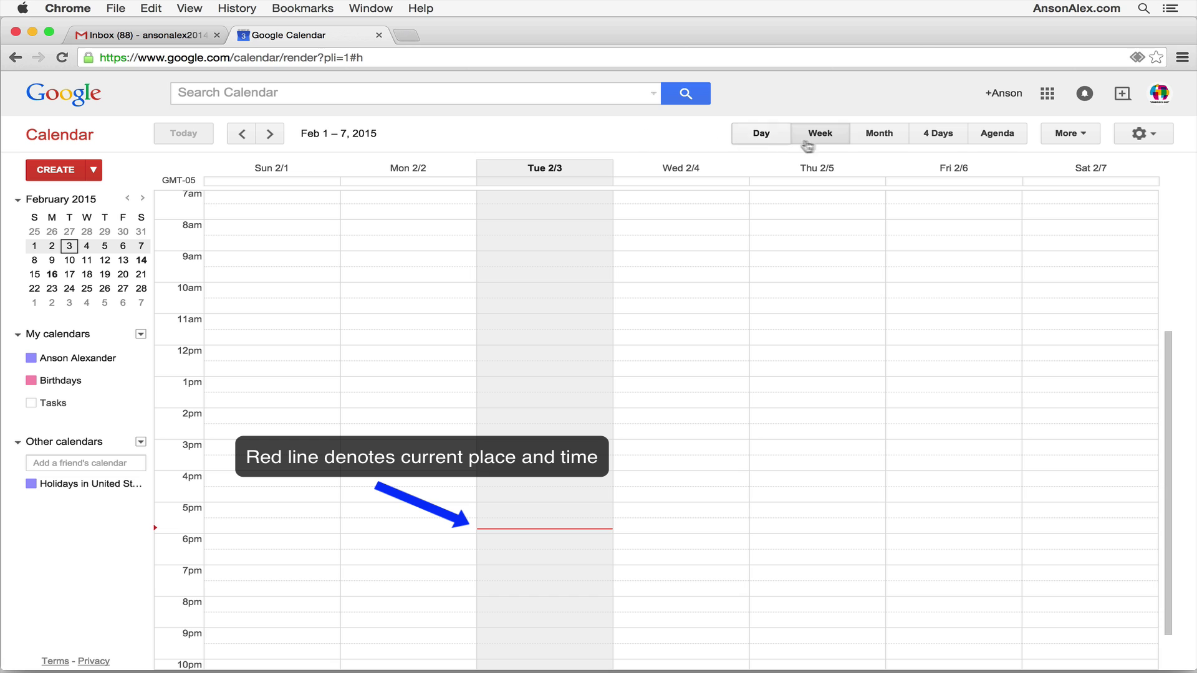
Look at the calendar in the Day, Week, Month, 4 Days and Agenda views, ending back in the Week view
{"action": "left_click", "coordinate": [772, 139]}
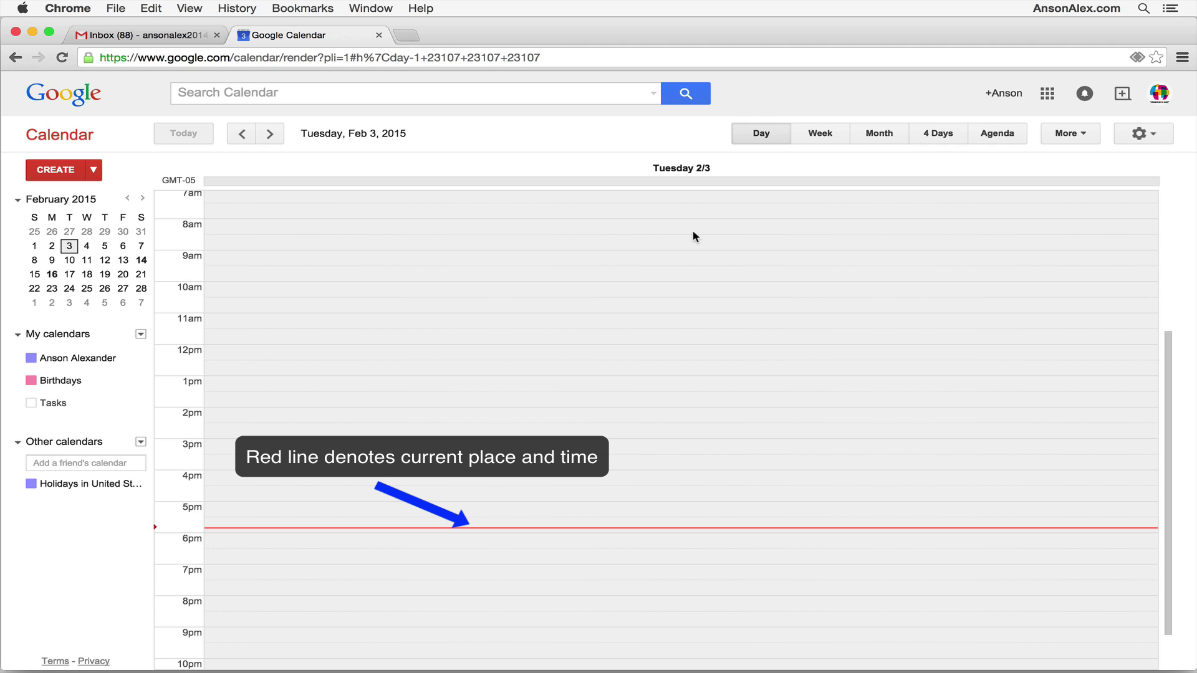
{"action": "left_click", "coordinate": [814, 137]}
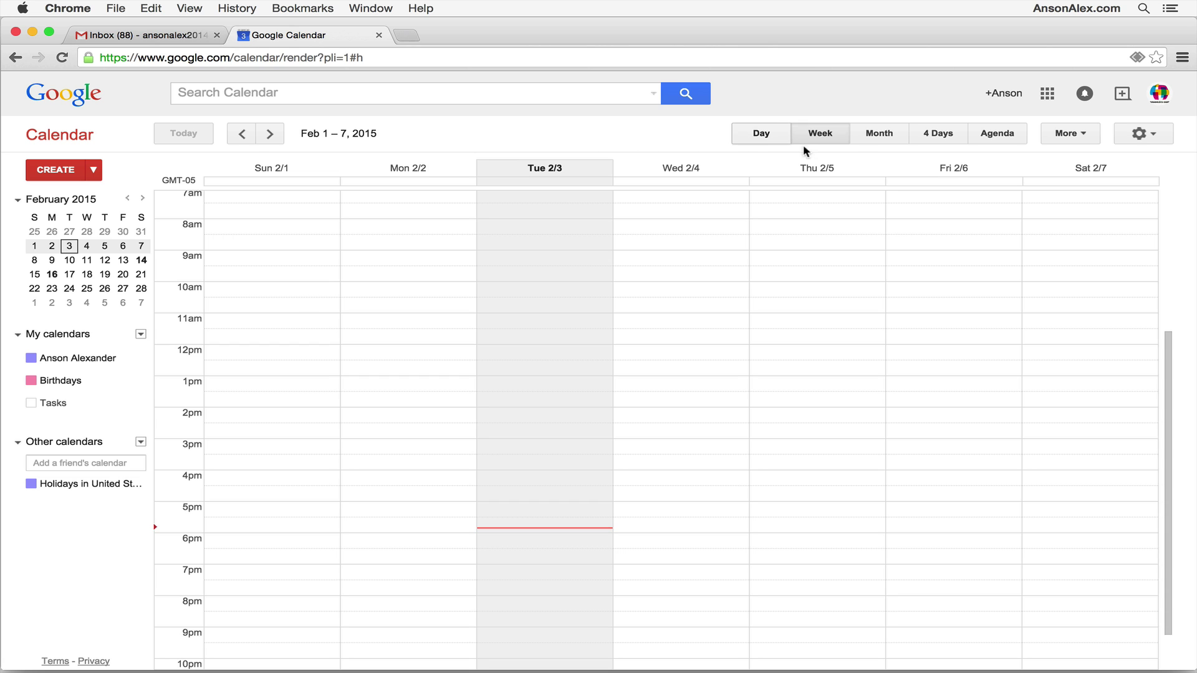
{"action": "left_click", "coordinate": [863, 138]}
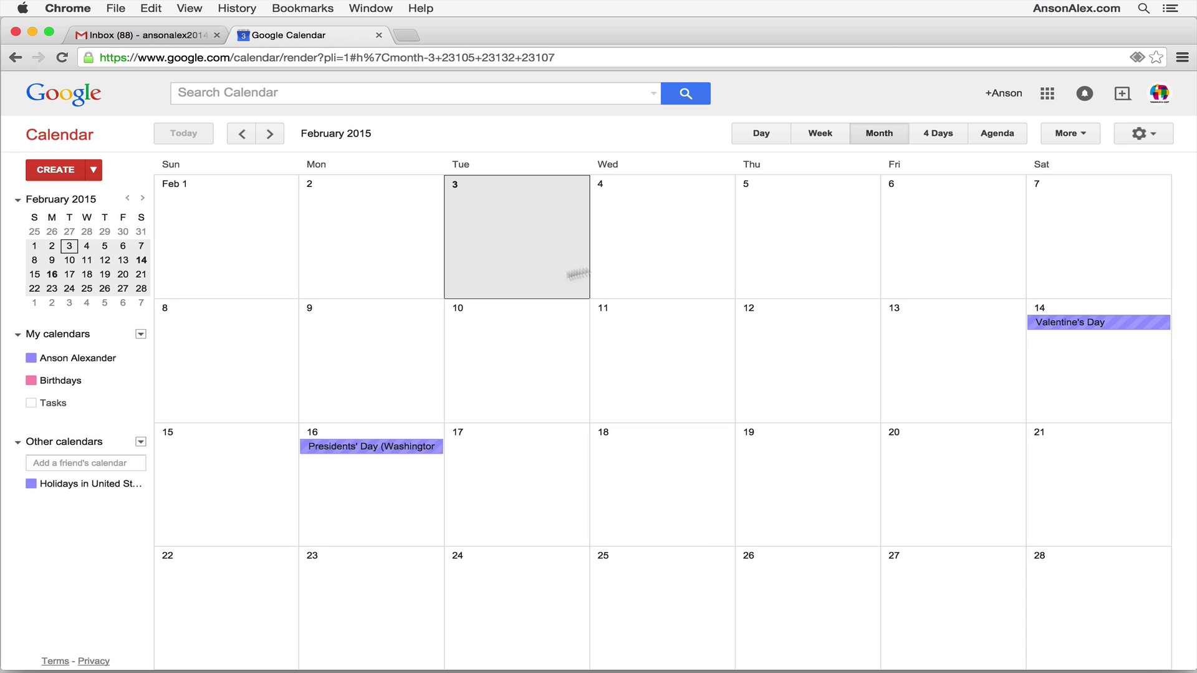
{"action": "left_click", "coordinate": [936, 140]}
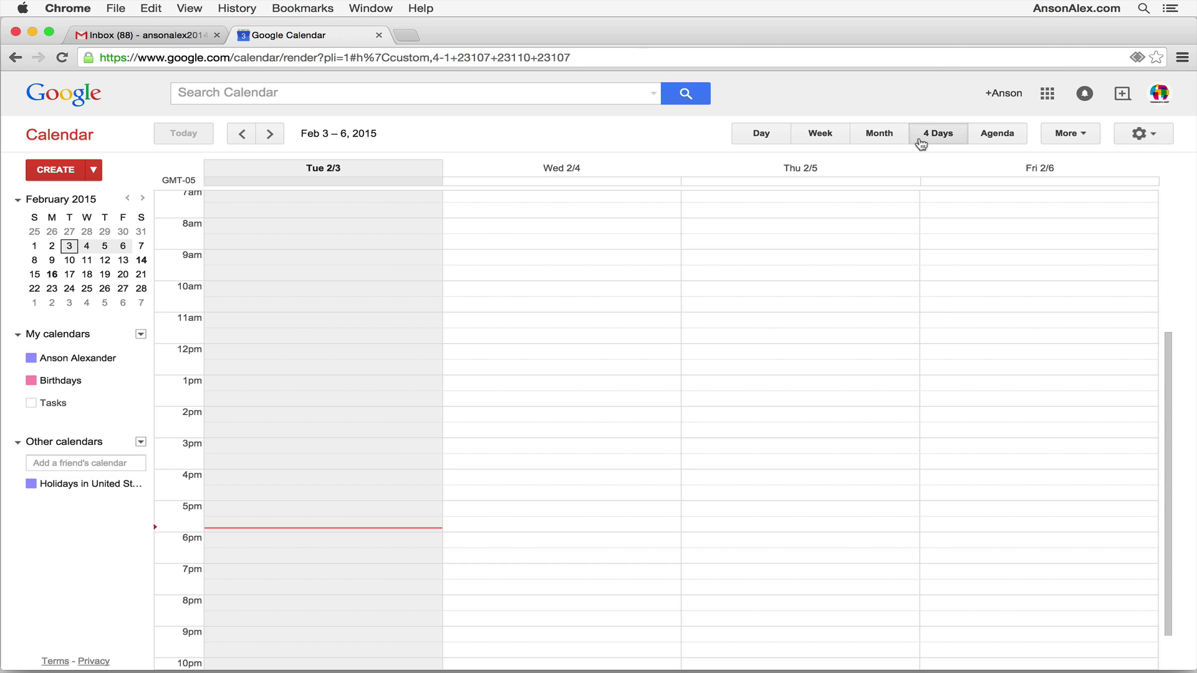
{"action": "left_click", "coordinate": [989, 135]}
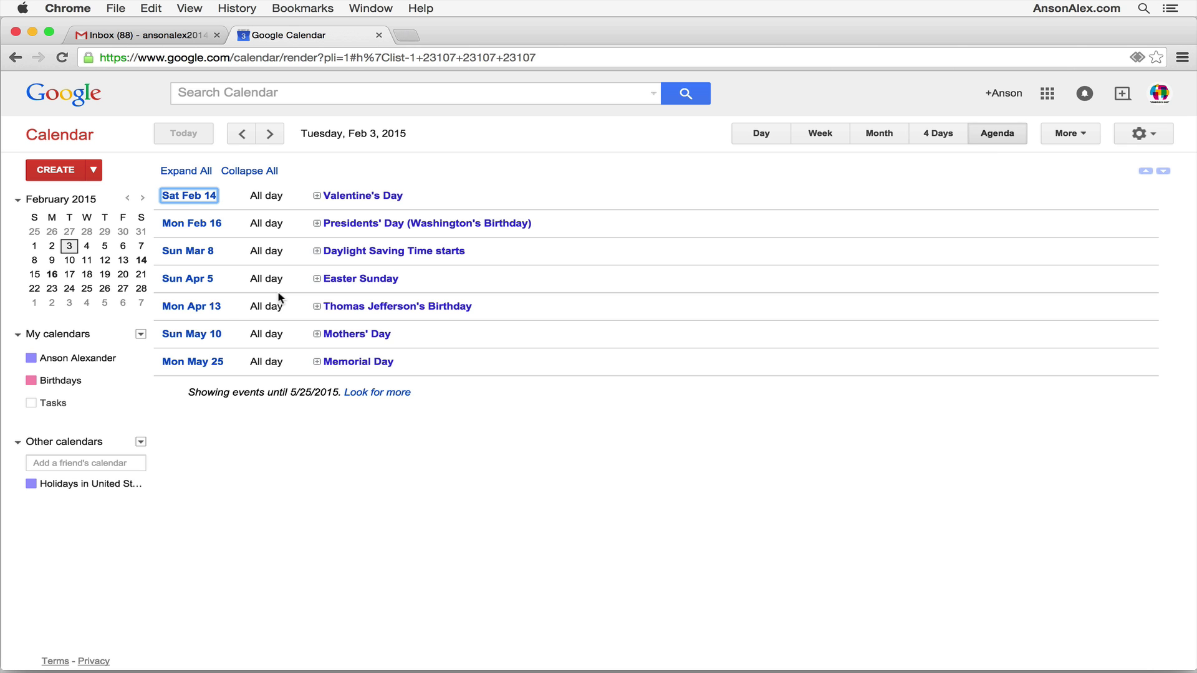
{"action": "left_click", "coordinate": [819, 139]}
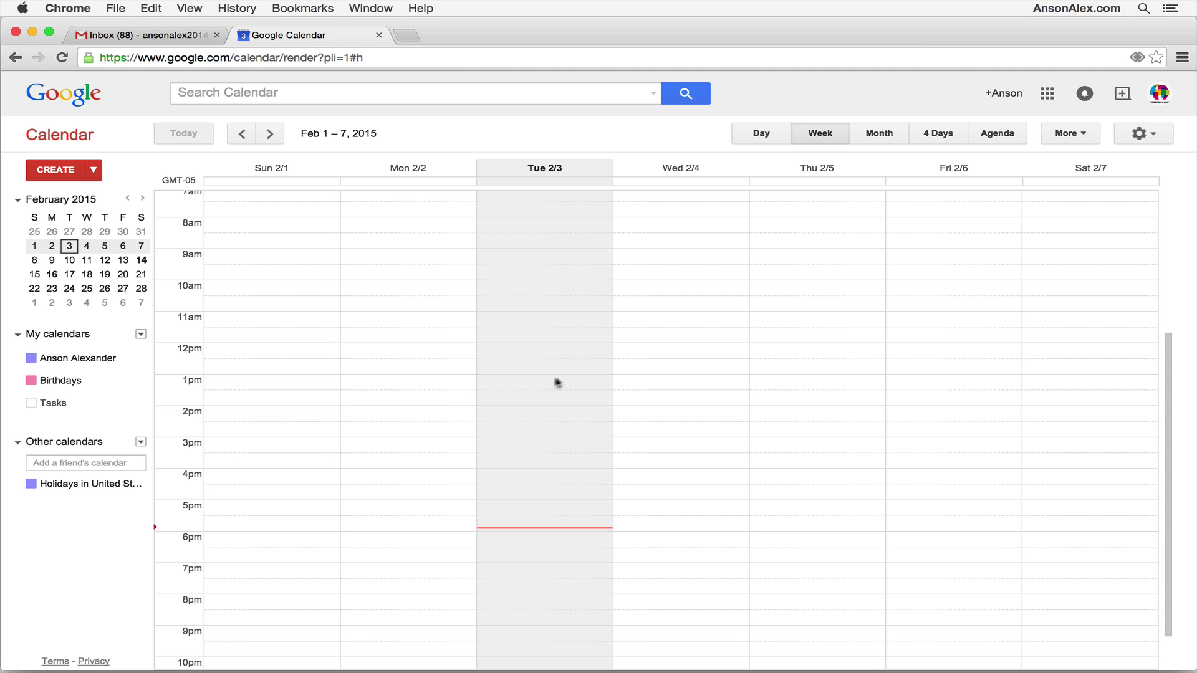
Start a "Lunch Meeting" event on Wednesday, February 4, 12pm–1pm, and open its full details for editing
{"action": "left_click", "coordinate": [667, 356]}
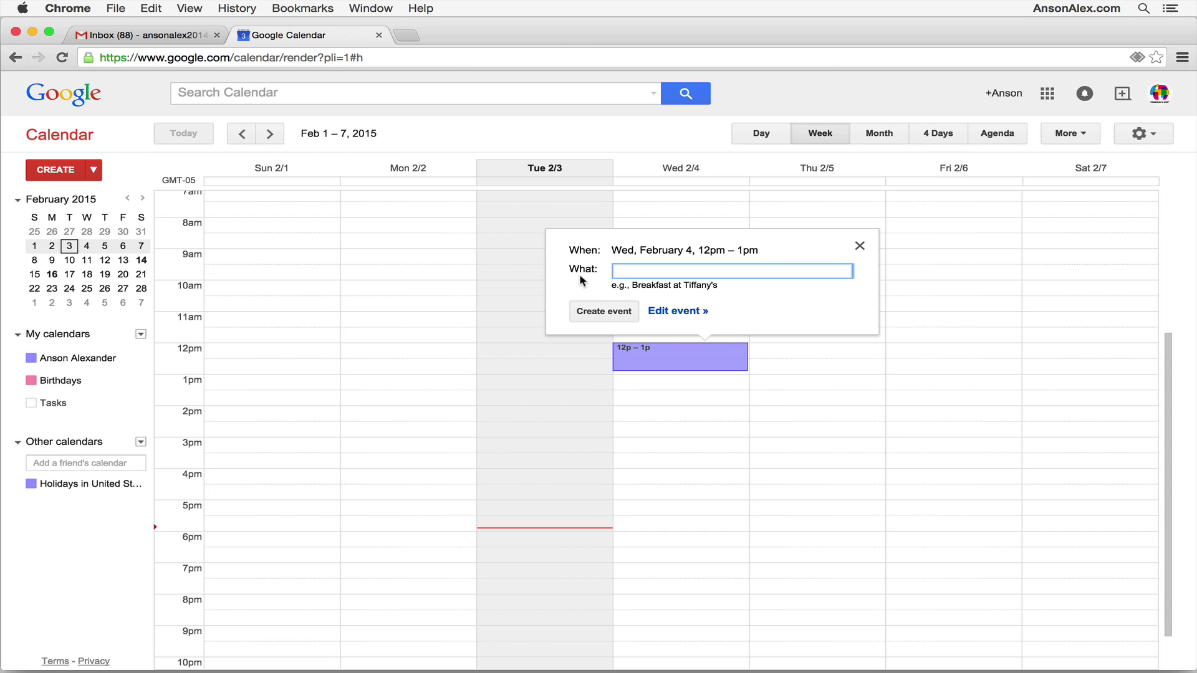
{"action": "type", "text": "Lunch Meeting"}
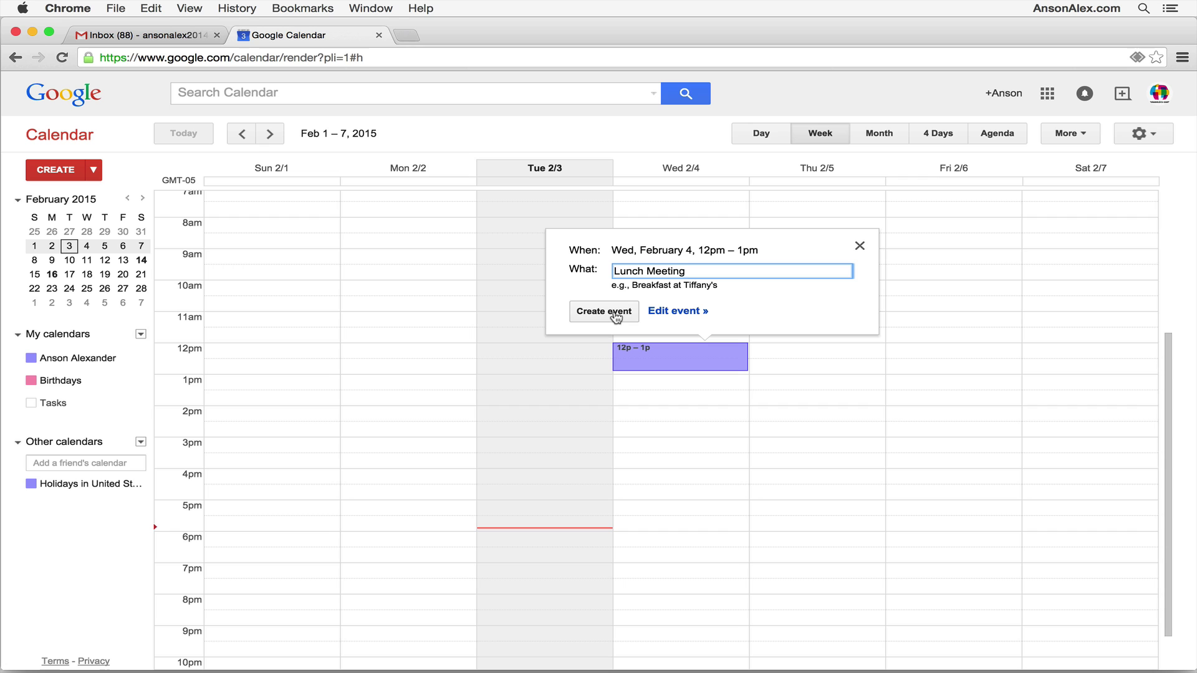
{"action": "left_click", "coordinate": [677, 317]}
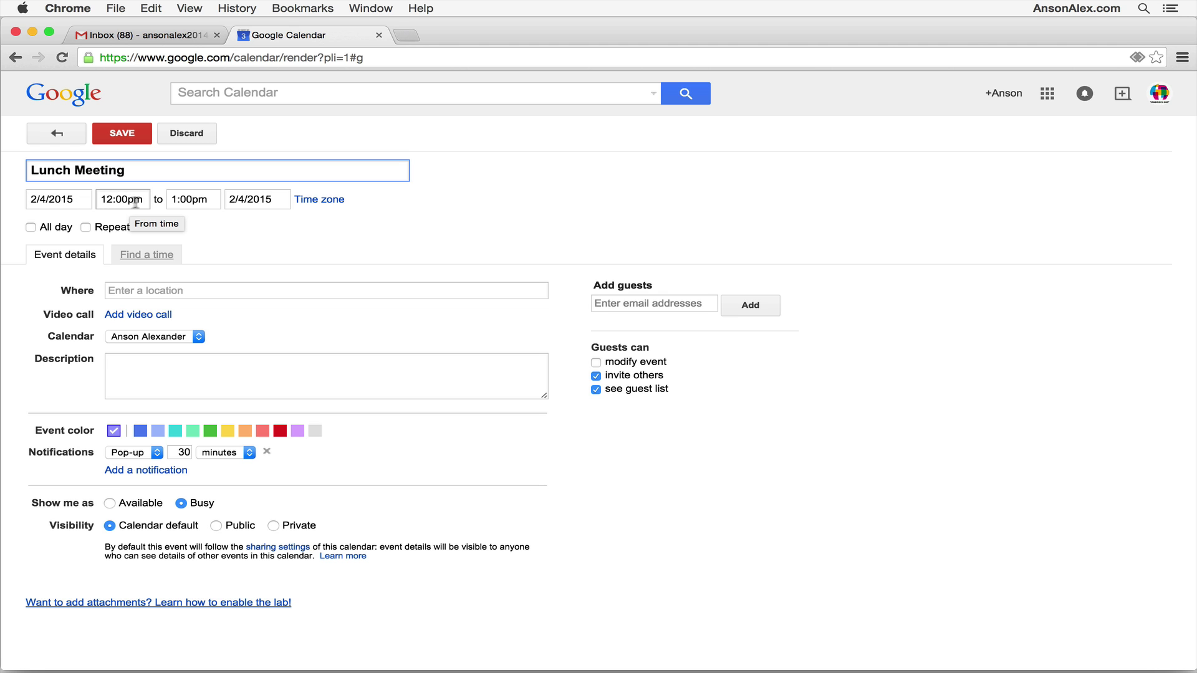
Set the Lunch Meeting's end time to 1:30pm
{"action": "left_click", "coordinate": [179, 199]}
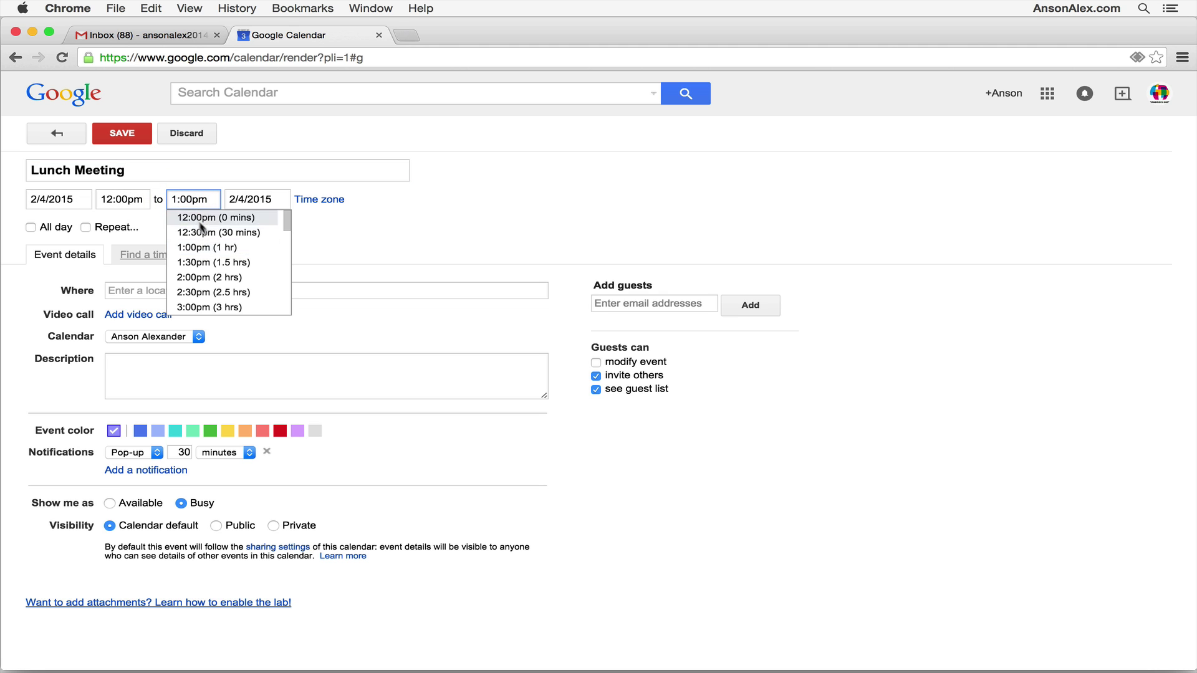
{"action": "left_click", "coordinate": [207, 260]}
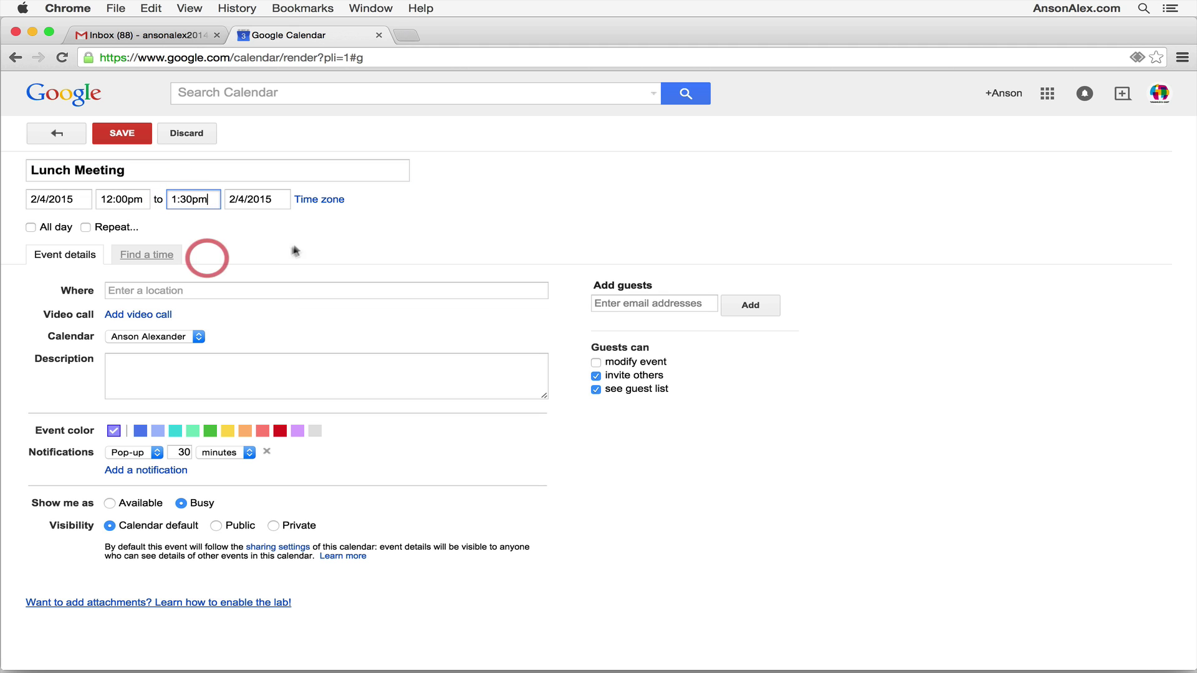
{"action": "left_click", "coordinate": [188, 199]}
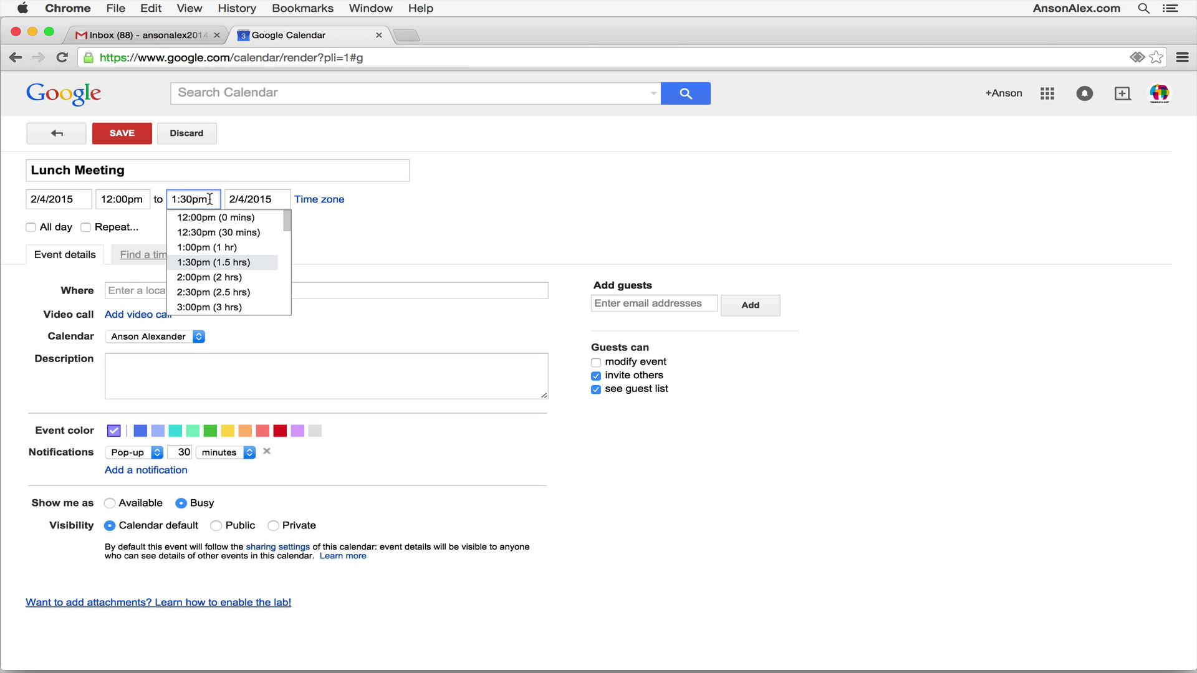
{"action": "key", "text": "Return"}
{"action": "left_click", "coordinate": [192, 199]}
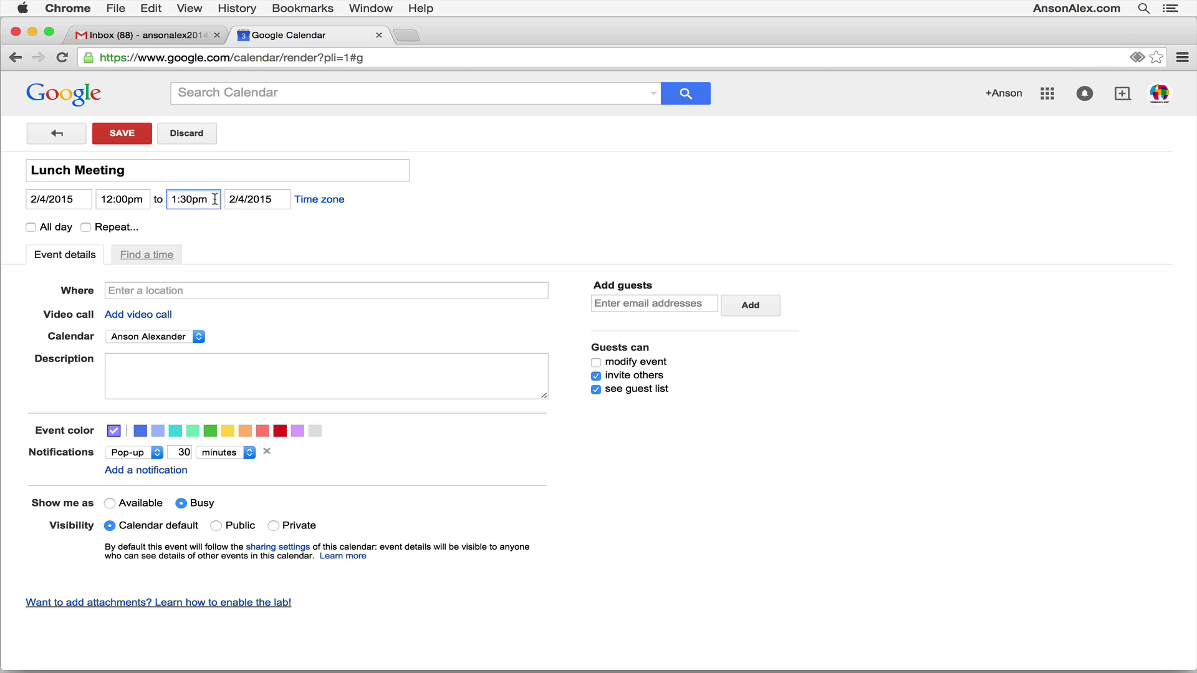
{"action": "left_click", "coordinate": [250, 219]}
Make the Lunch Meeting repeat weekly, every 1 week on Wednesday, with no end
{"action": "left_click", "coordinate": [86, 227]}
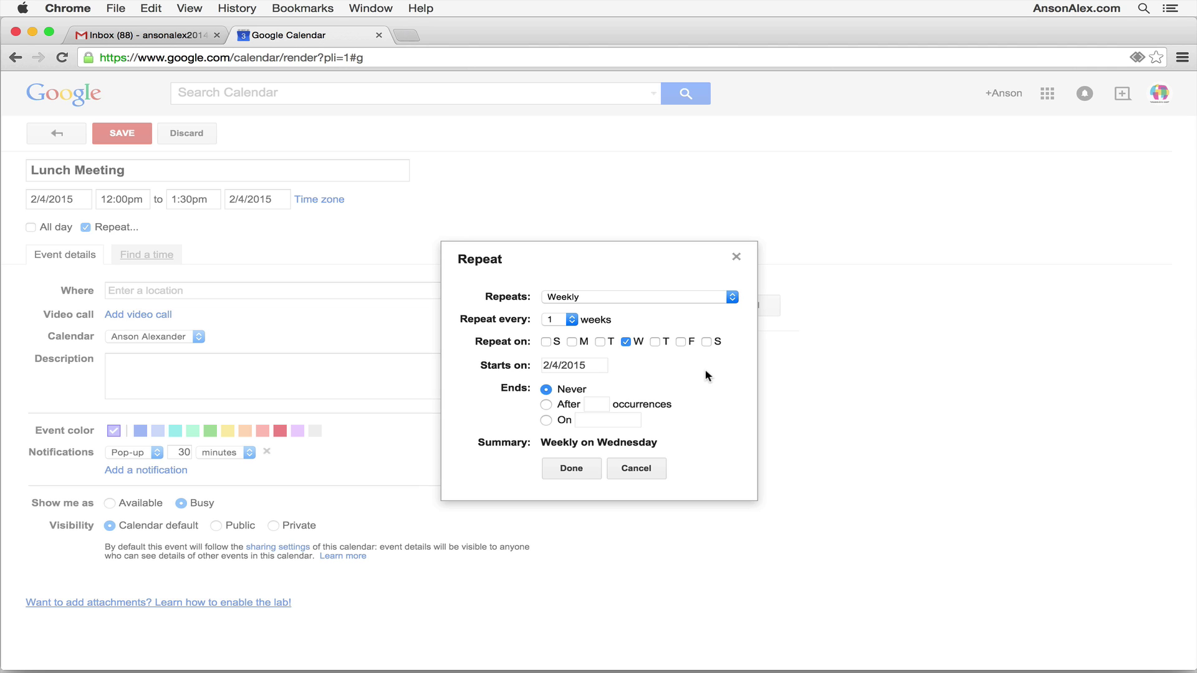
{"action": "left_click", "coordinate": [731, 297]}
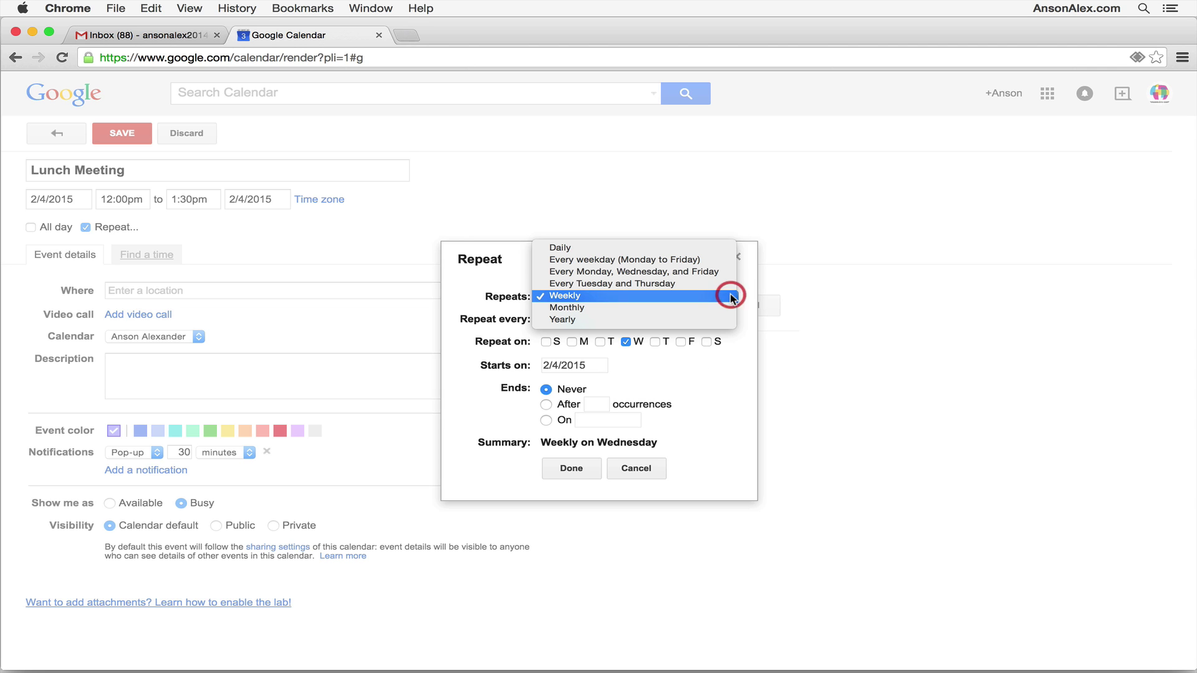
{"action": "left_click", "coordinate": [604, 296]}
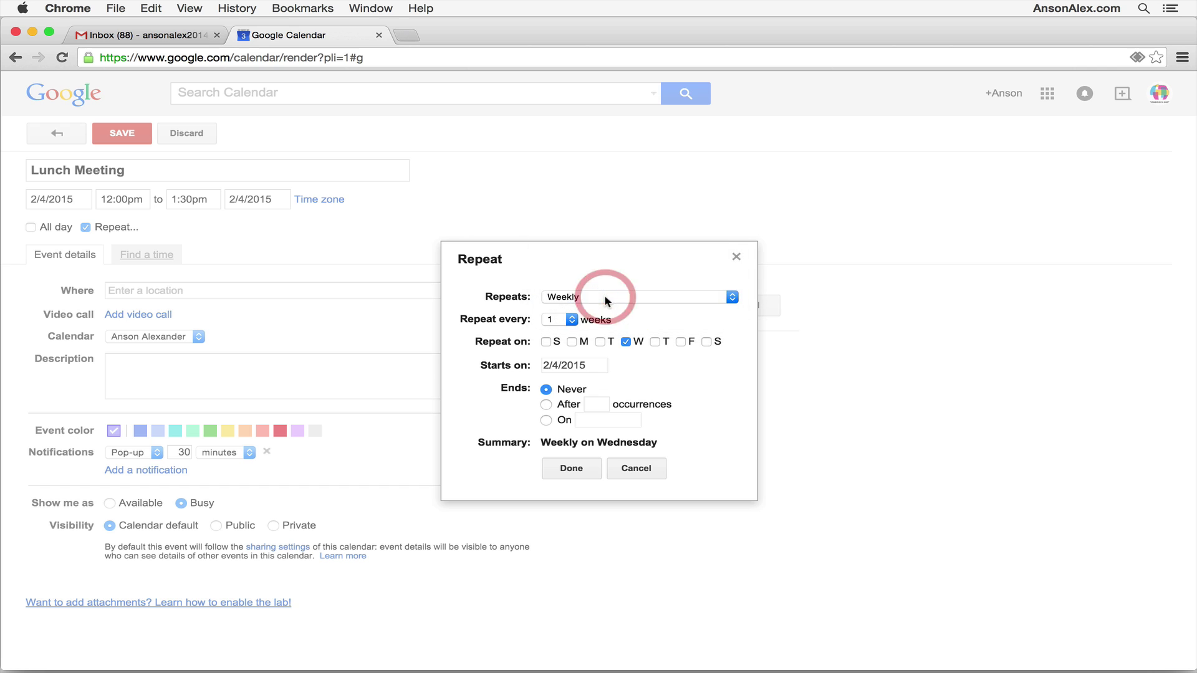
{"action": "left_click", "coordinate": [571, 319]}
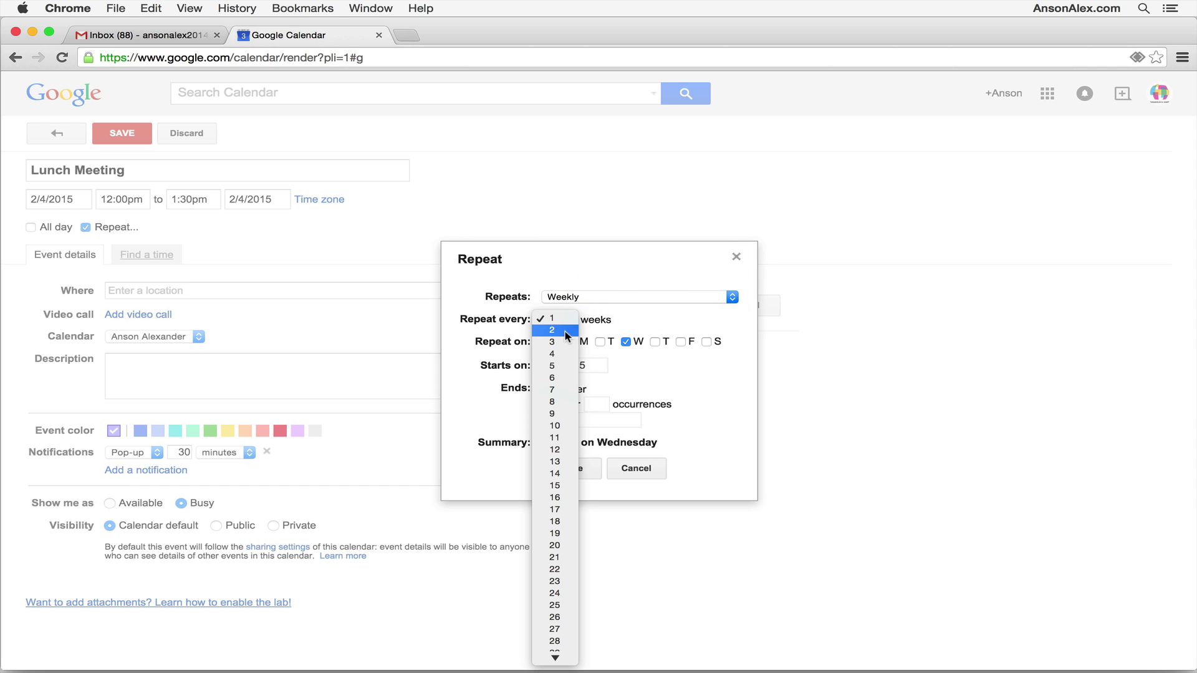
{"action": "left_click", "coordinate": [622, 321]}
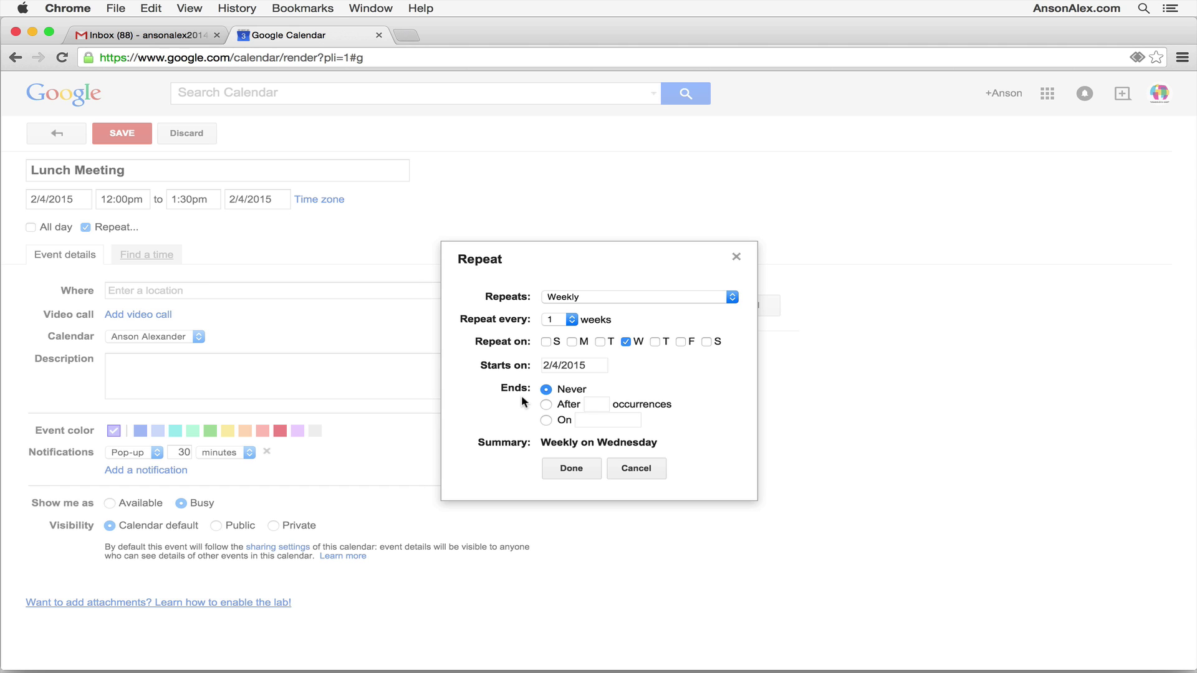
{"action": "left_click", "coordinate": [544, 405]}
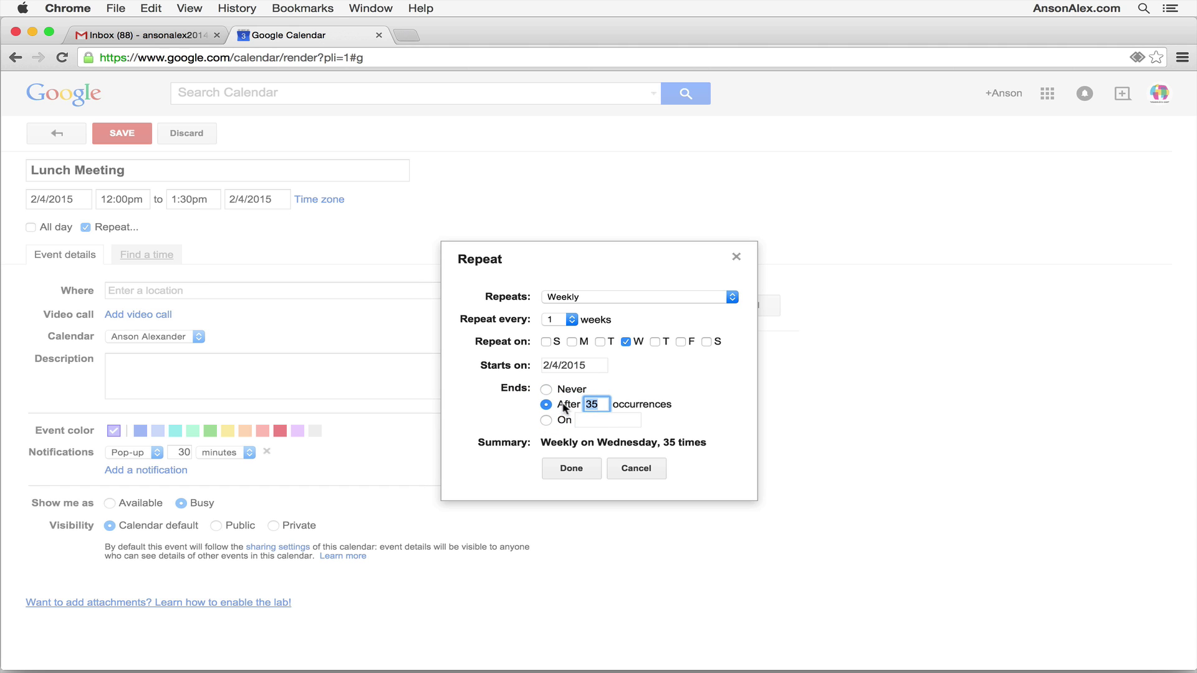
{"action": "left_click", "coordinate": [546, 389]}
{"action": "left_click", "coordinate": [563, 472]}
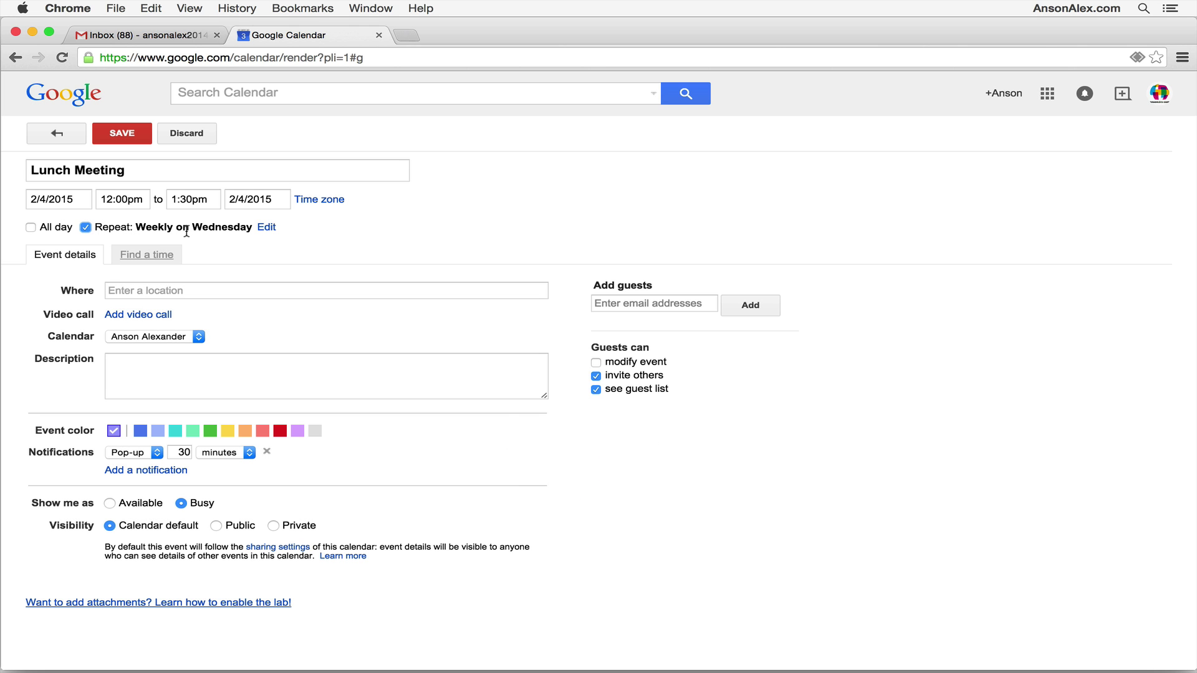
{"action": "left_click", "coordinate": [209, 288]}
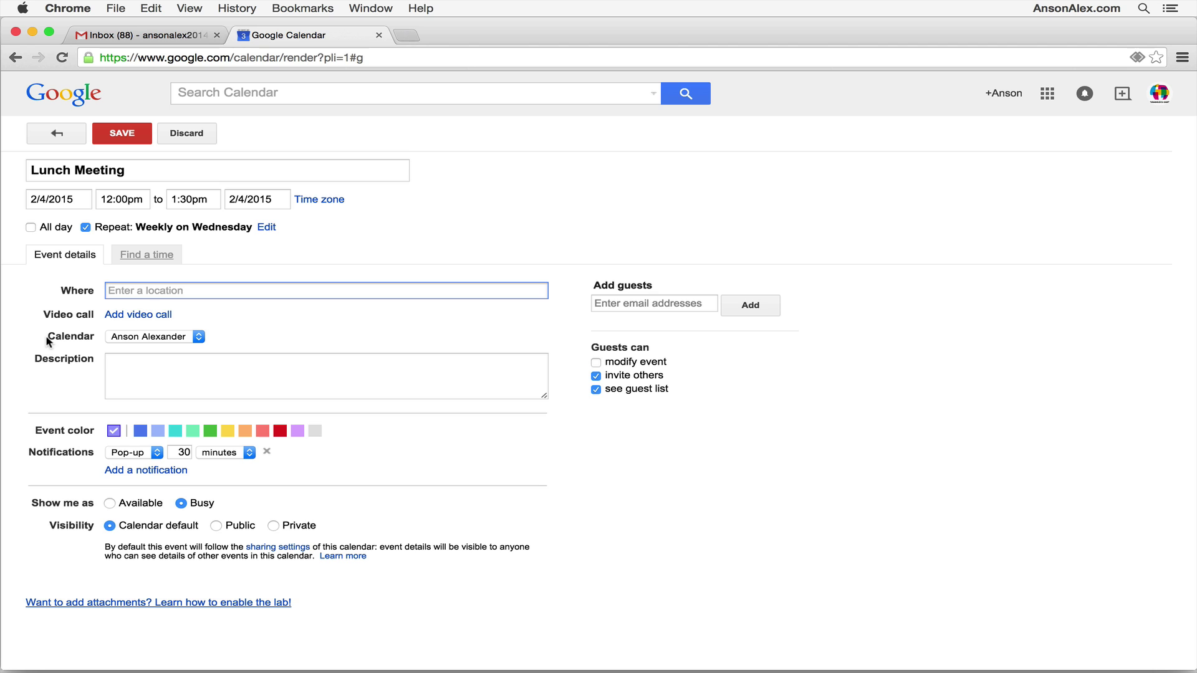
{"action": "left_click", "coordinate": [196, 337]}
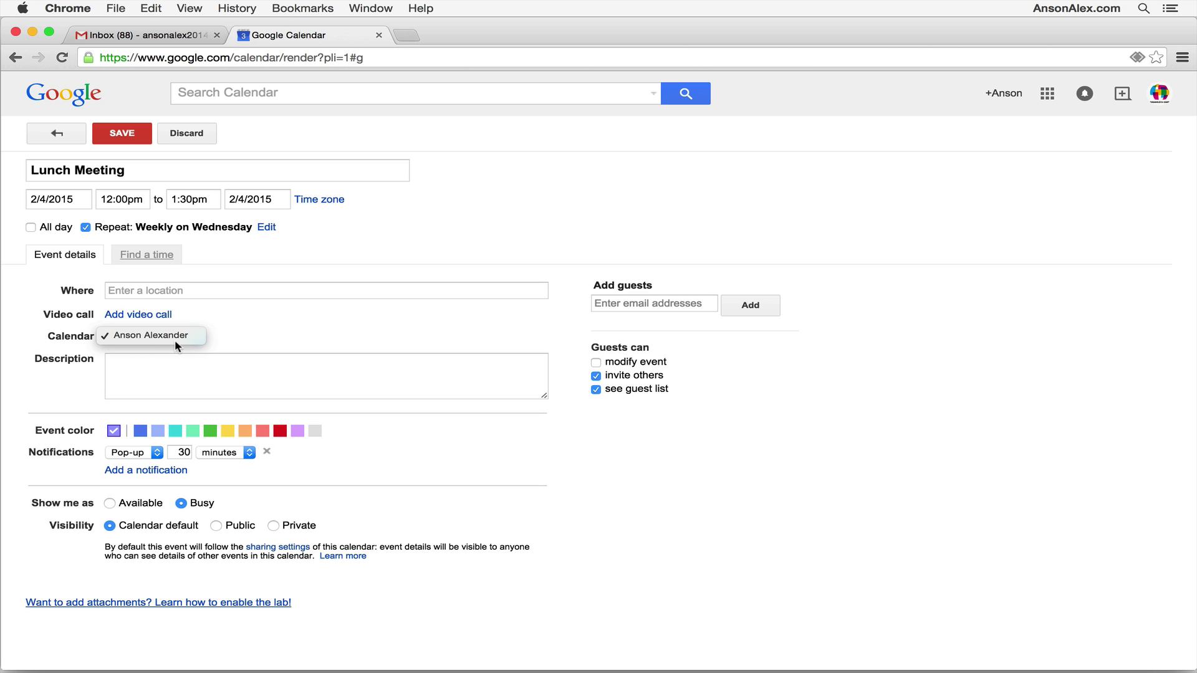
{"action": "left_click", "coordinate": [227, 330]}
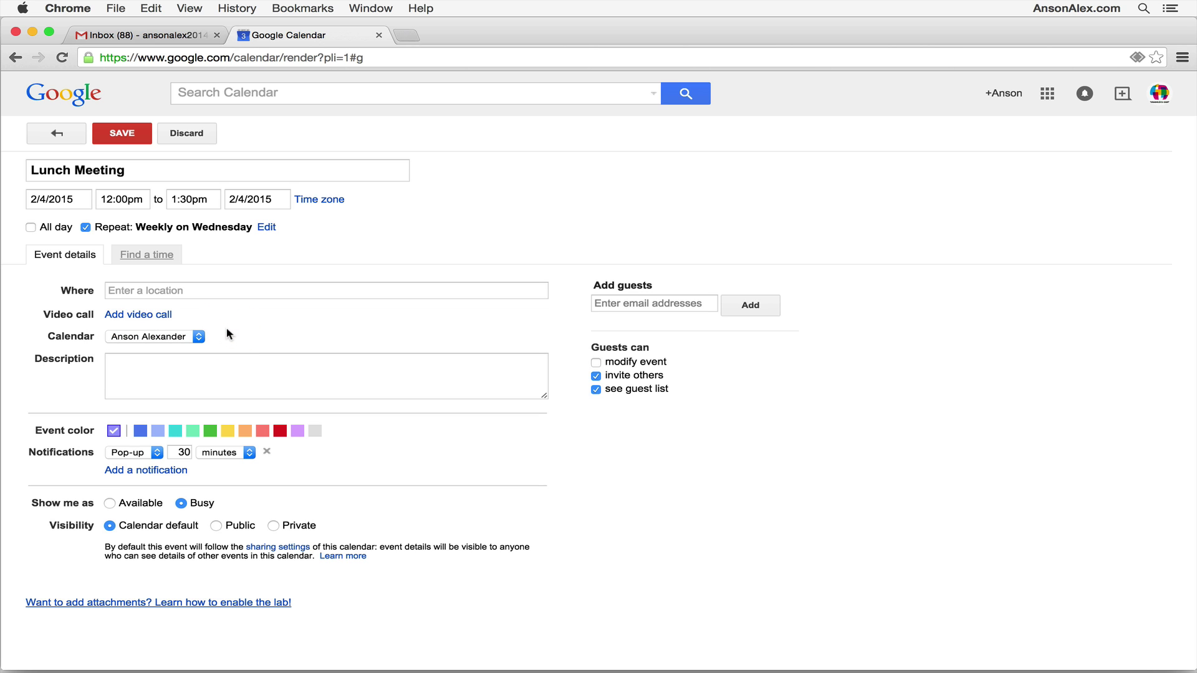
{"action": "left_click", "coordinate": [249, 362]}
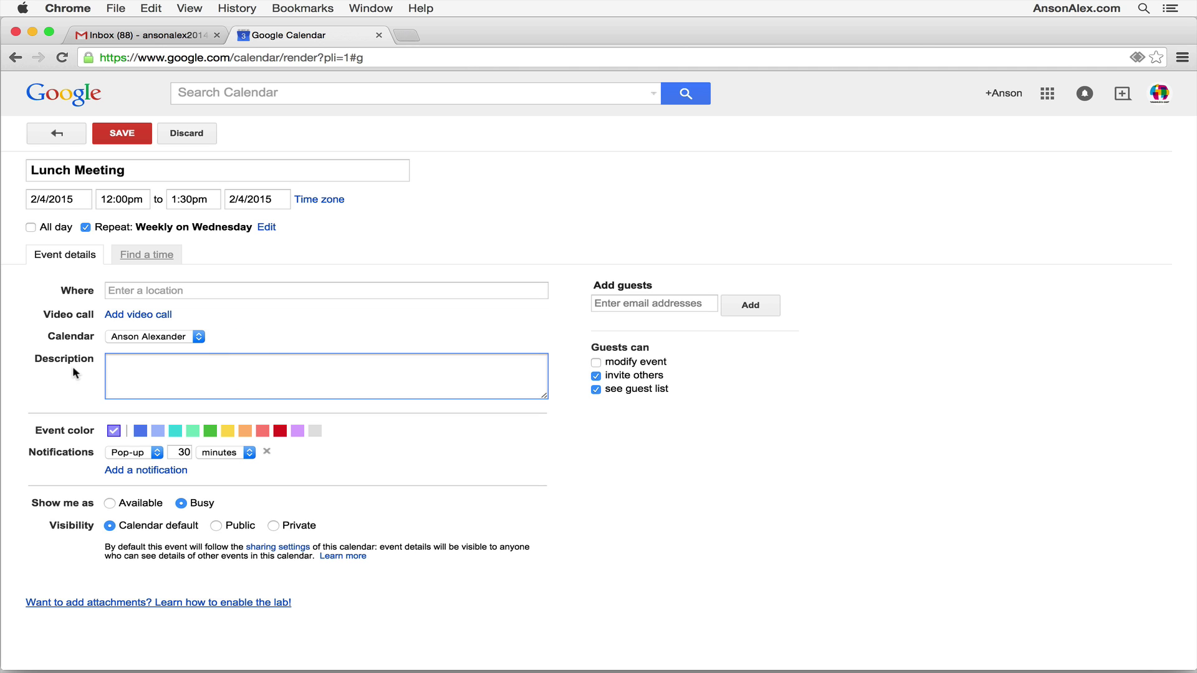
{"action": "left_click", "coordinate": [347, 434]}
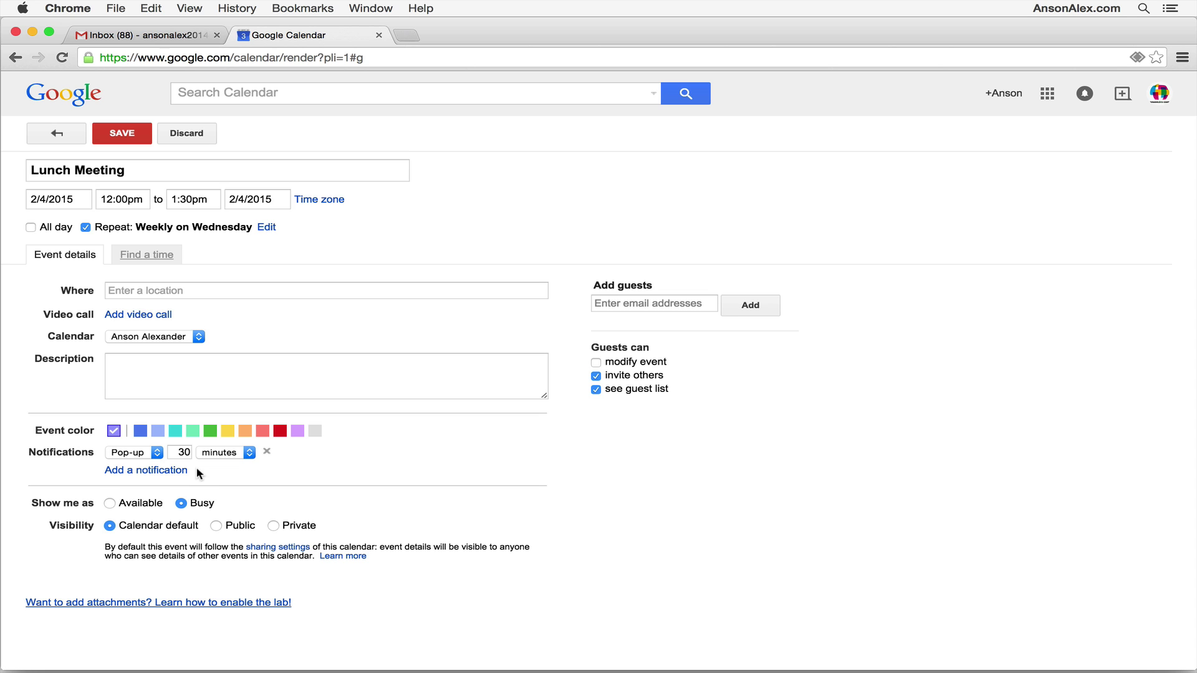
Set the Lunch Meeting's notification to an email 1 day before the event
{"action": "left_click", "coordinate": [157, 455]}
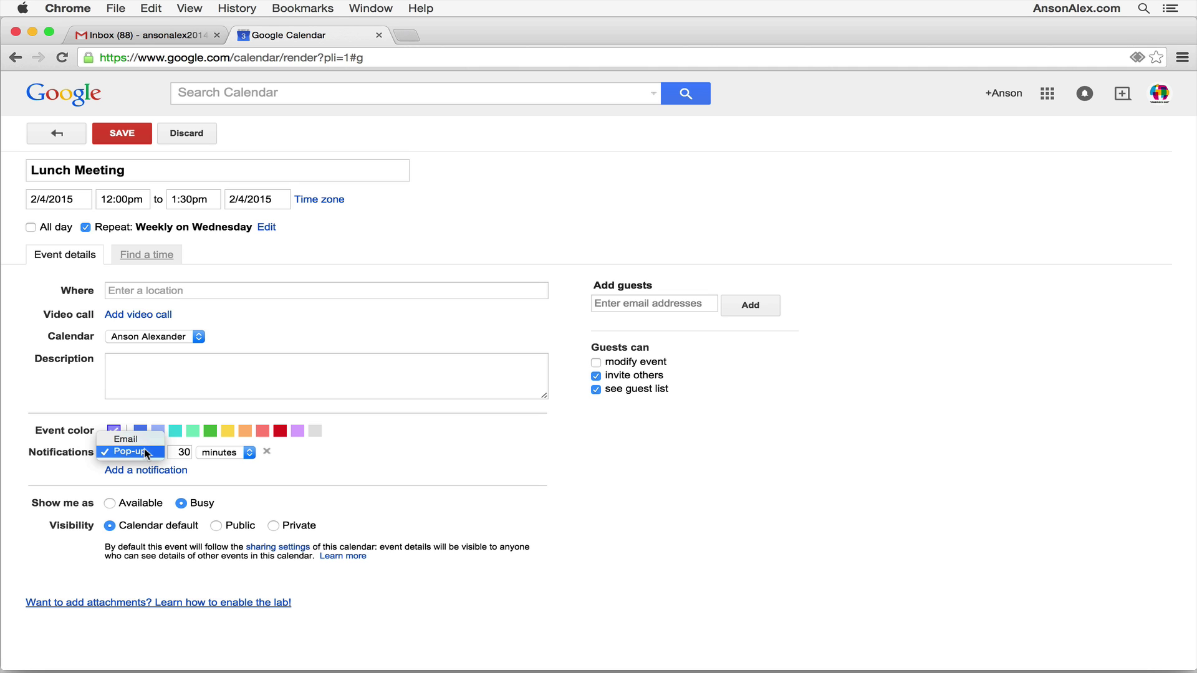
{"action": "left_click", "coordinate": [139, 440]}
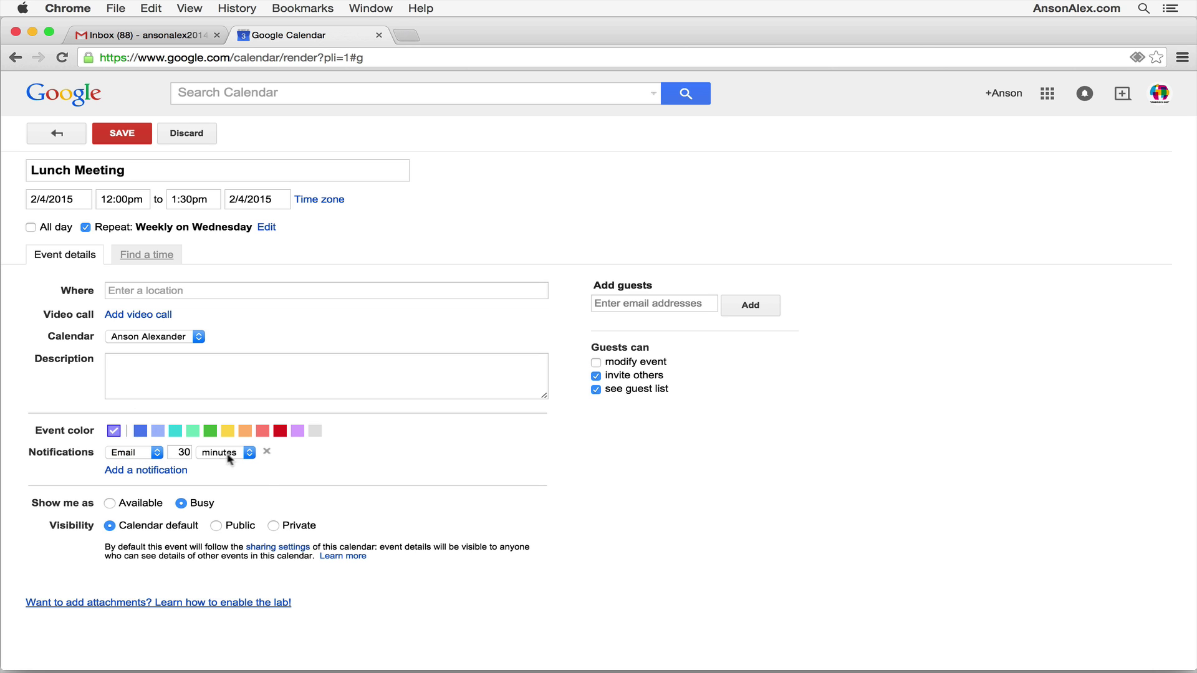
{"action": "left_click", "coordinate": [248, 453]}
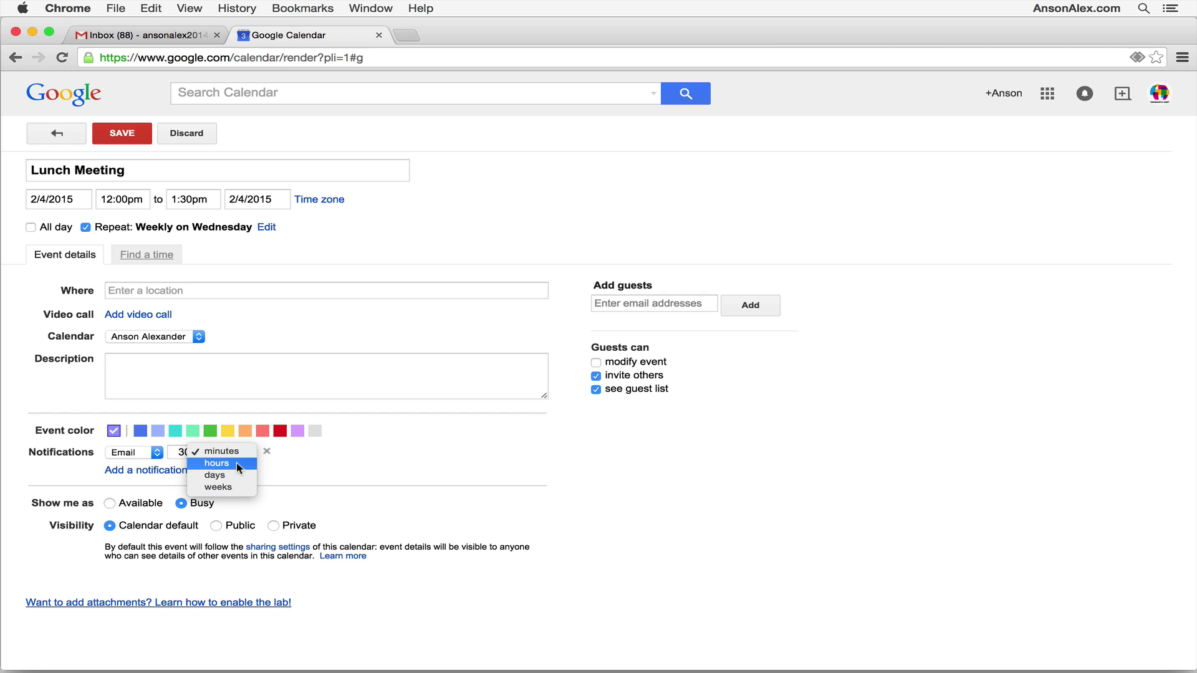
{"action": "left_click", "coordinate": [234, 473]}
{"action": "double_click", "coordinate": [182, 452]}
{"action": "type", "text": "1"}
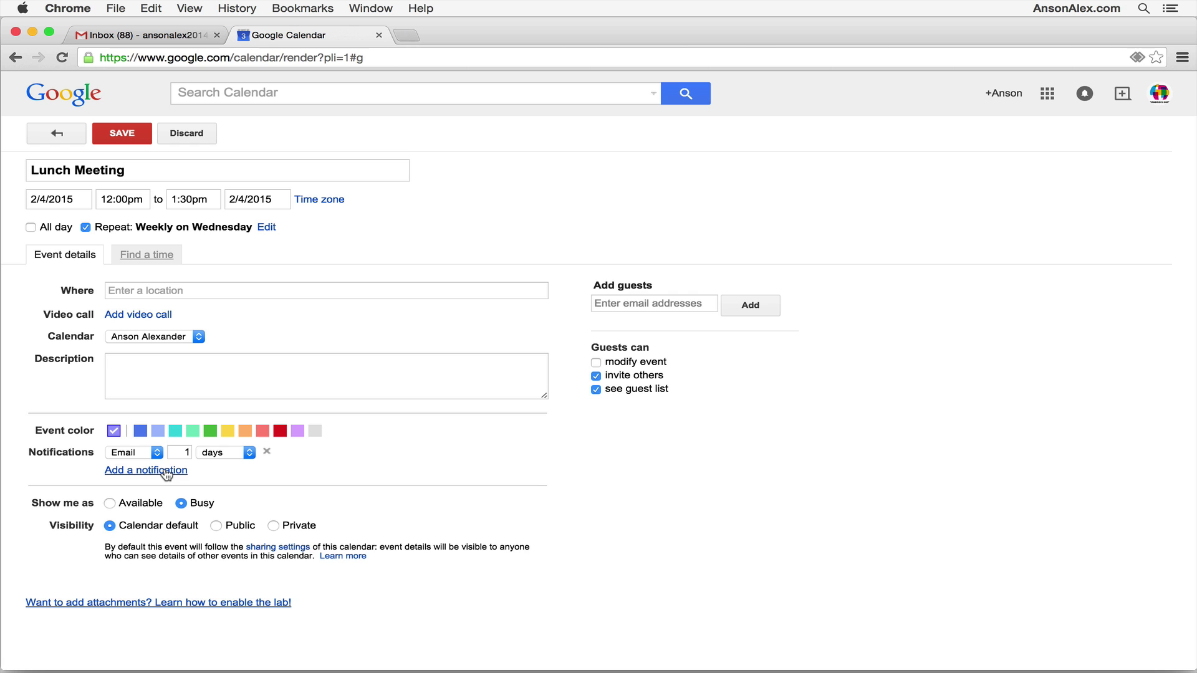
Add a second notification to the Lunch Meeting: an email 1 hour before the event
{"action": "left_click", "coordinate": [165, 470]}
{"action": "left_click", "coordinate": [156, 470]}
{"action": "left_click", "coordinate": [139, 458]}
{"action": "left_click", "coordinate": [180, 472]}
{"action": "left_click", "coordinate": [232, 472]}
{"action": "left_click", "coordinate": [234, 480]}
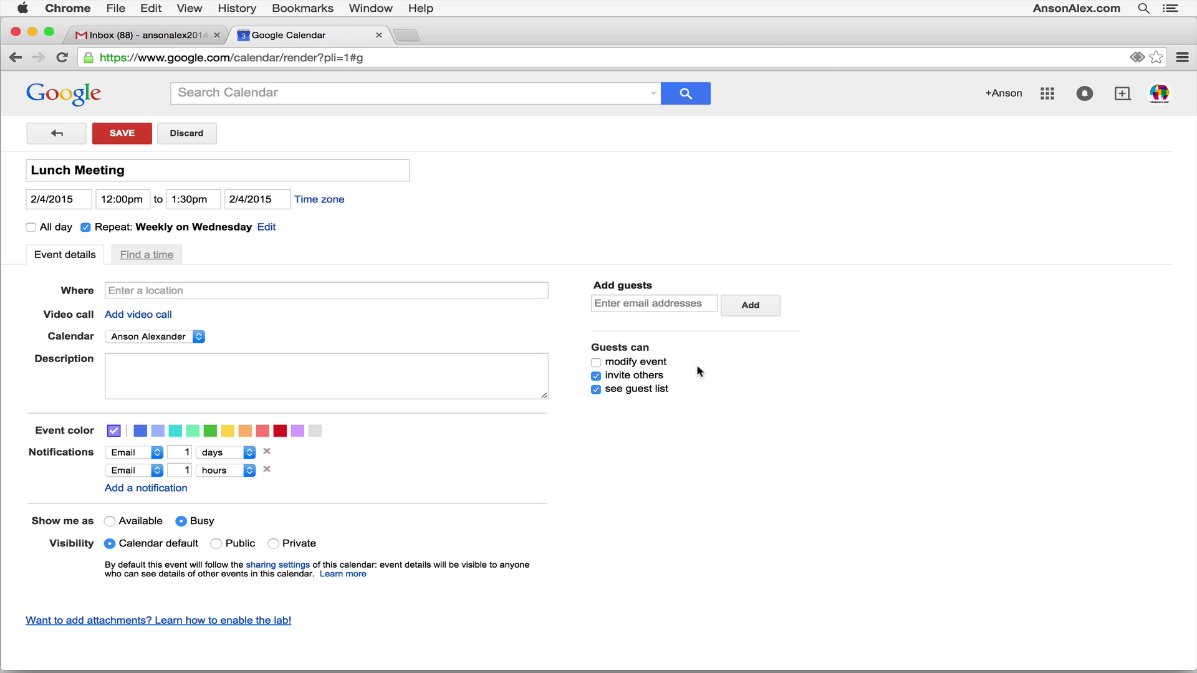
Add the suggested webmaster address as a guest of the Lunch Meeting and save the event, sending the invitations
{"action": "left_click", "coordinate": [664, 306]}
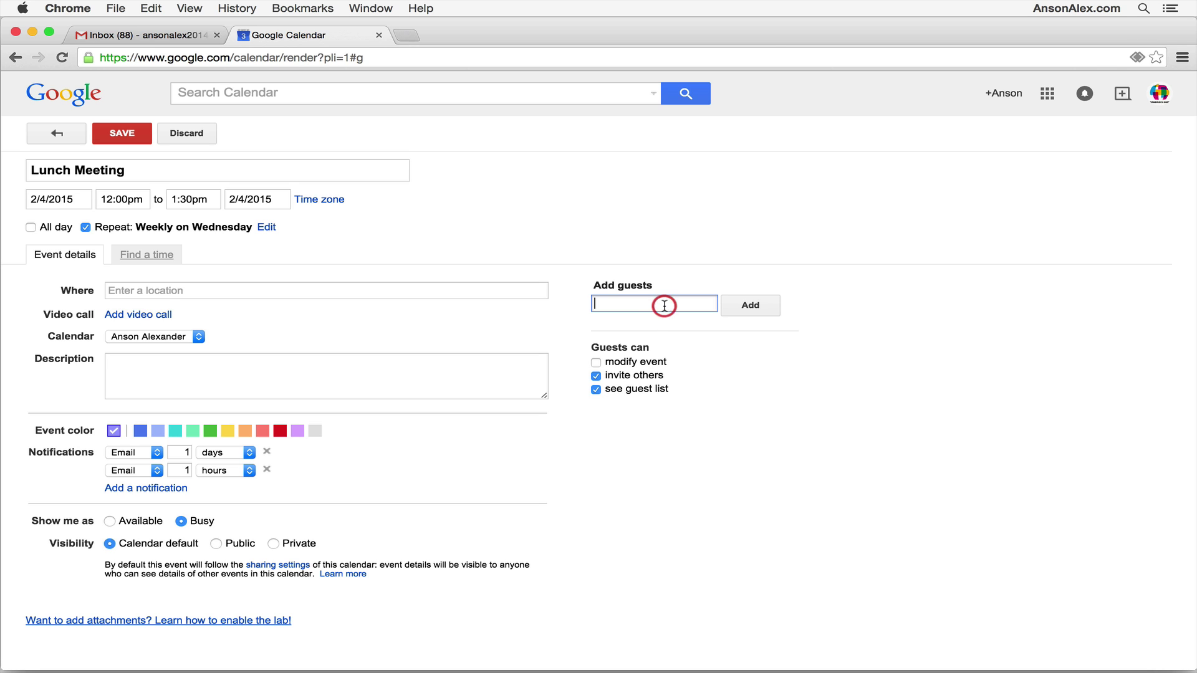
{"action": "type", "text": "webm"}
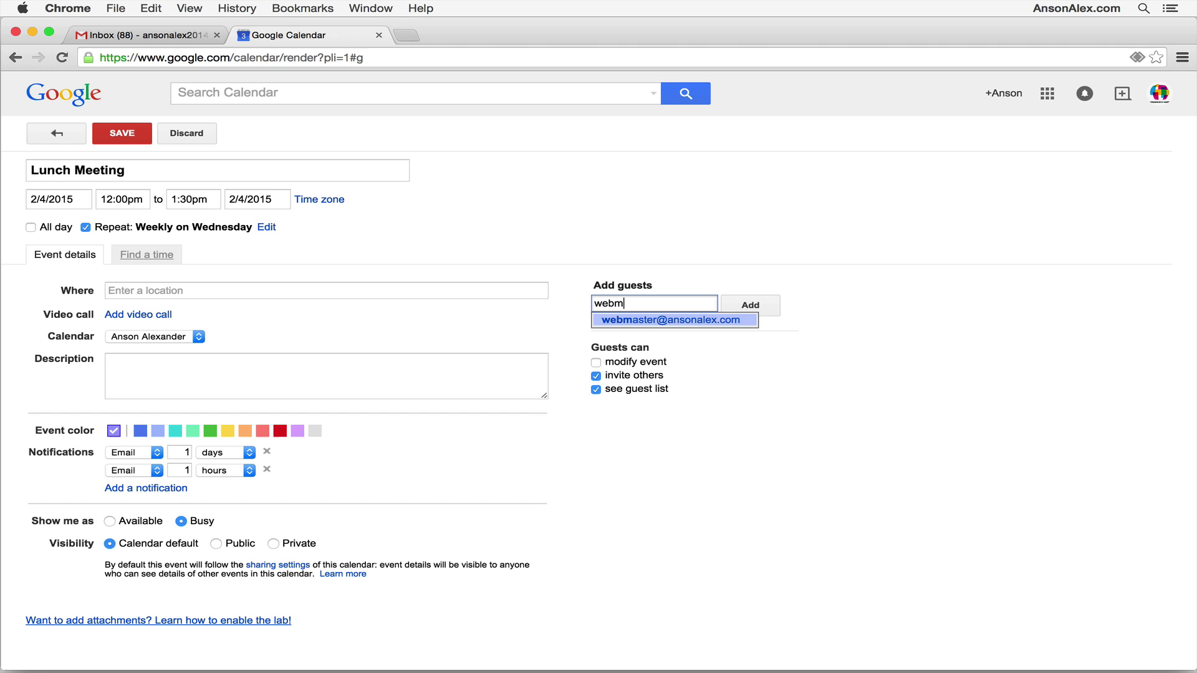
{"action": "left_click", "coordinate": [667, 319]}
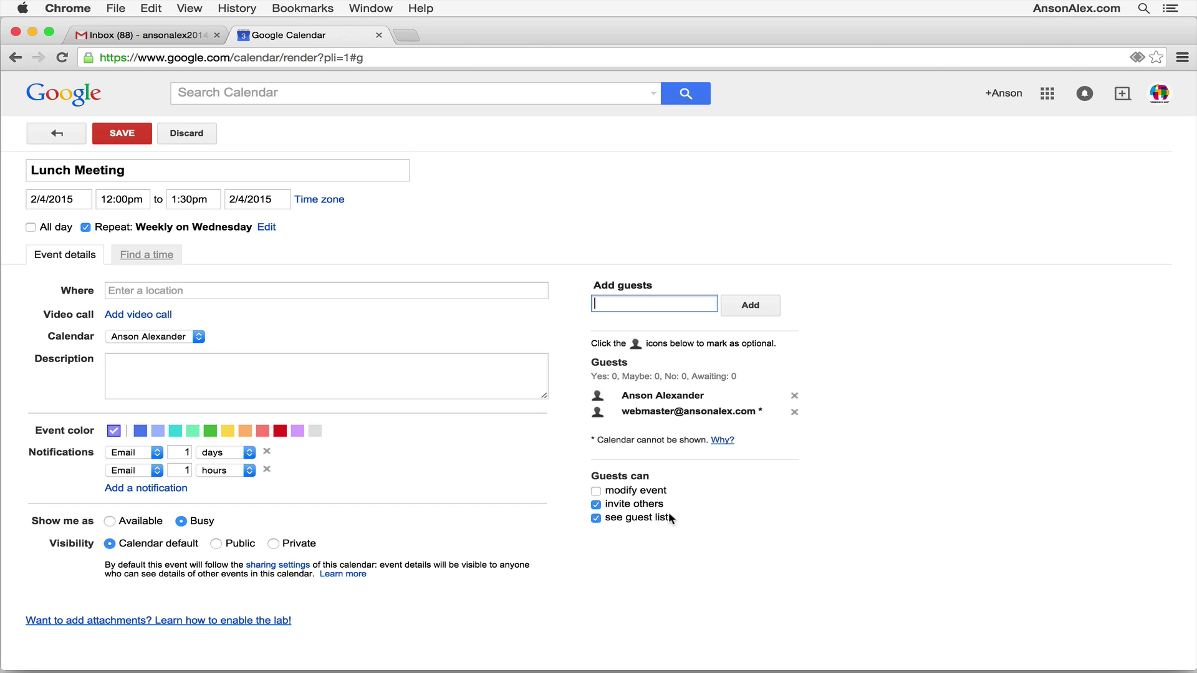
{"action": "left_click", "coordinate": [133, 141]}
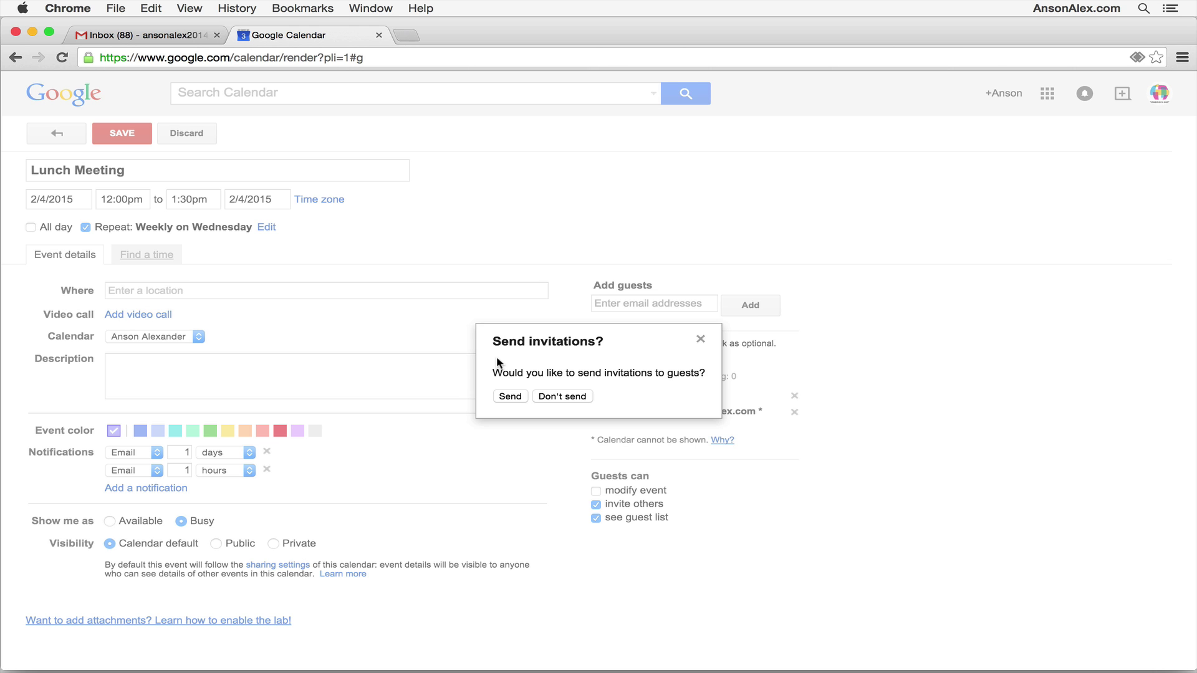
{"action": "left_click", "coordinate": [509, 397]}
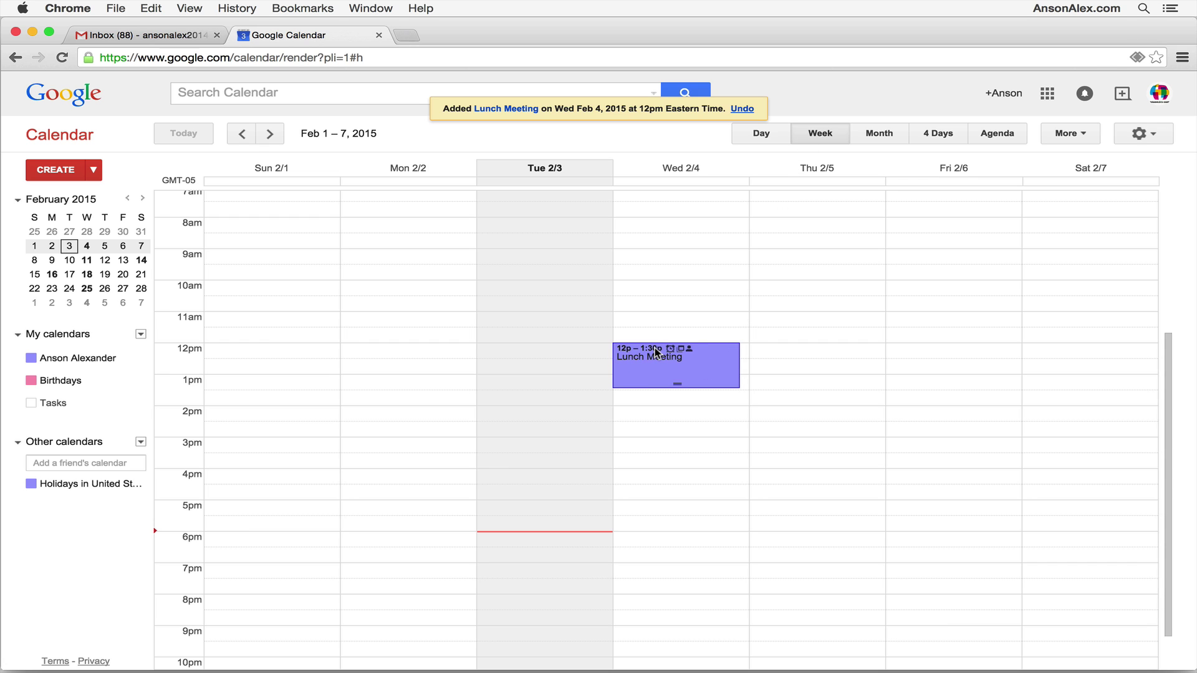
Check the Lunch Meeting's weekly occurrences in month view and its event summary in week view
{"action": "left_click", "coordinate": [880, 133]}
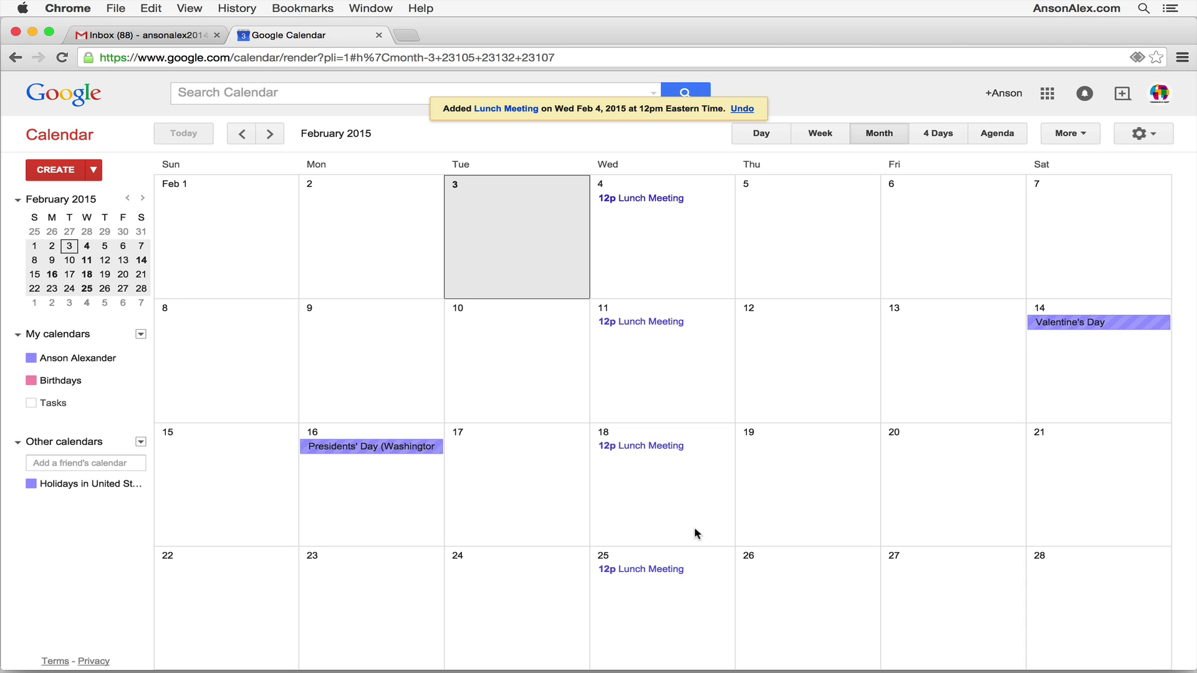
{"action": "left_click", "coordinate": [831, 135]}
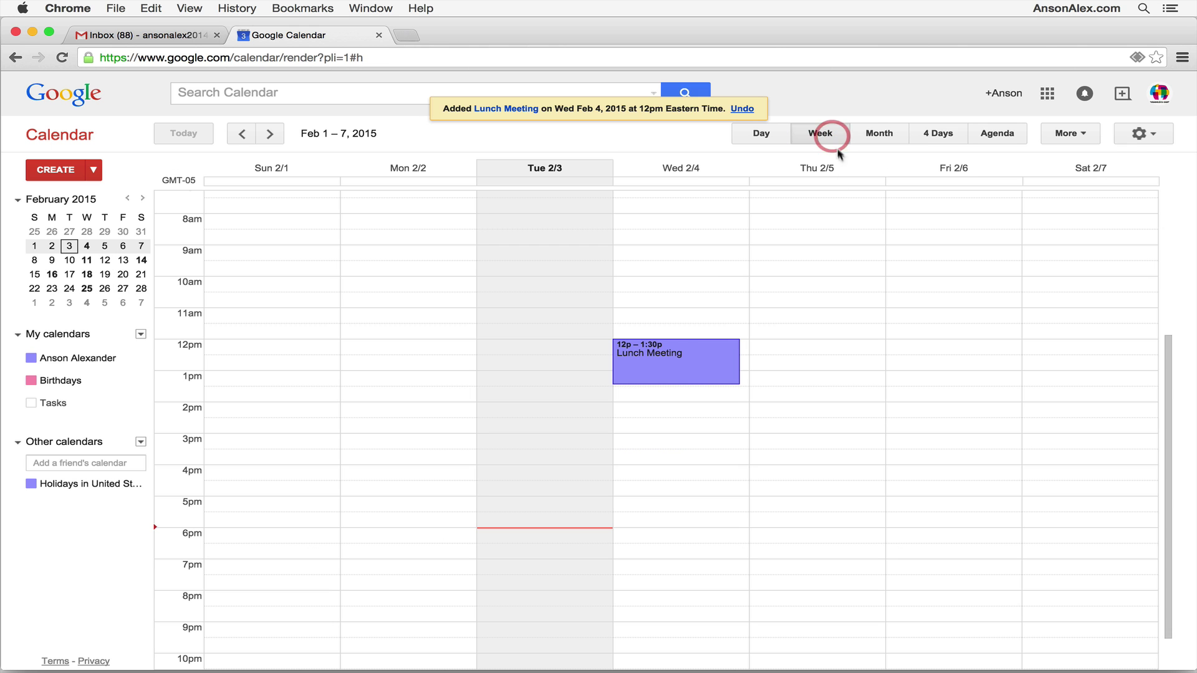
{"action": "left_click", "coordinate": [699, 360]}
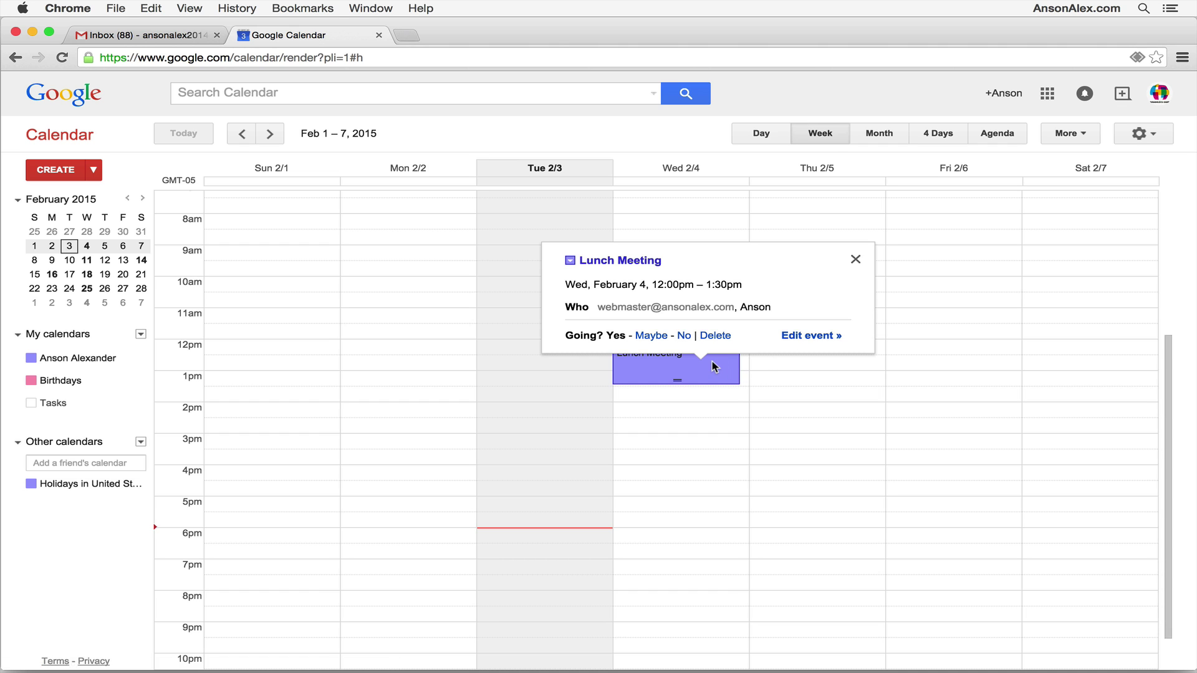
{"action": "left_click", "coordinate": [793, 375]}
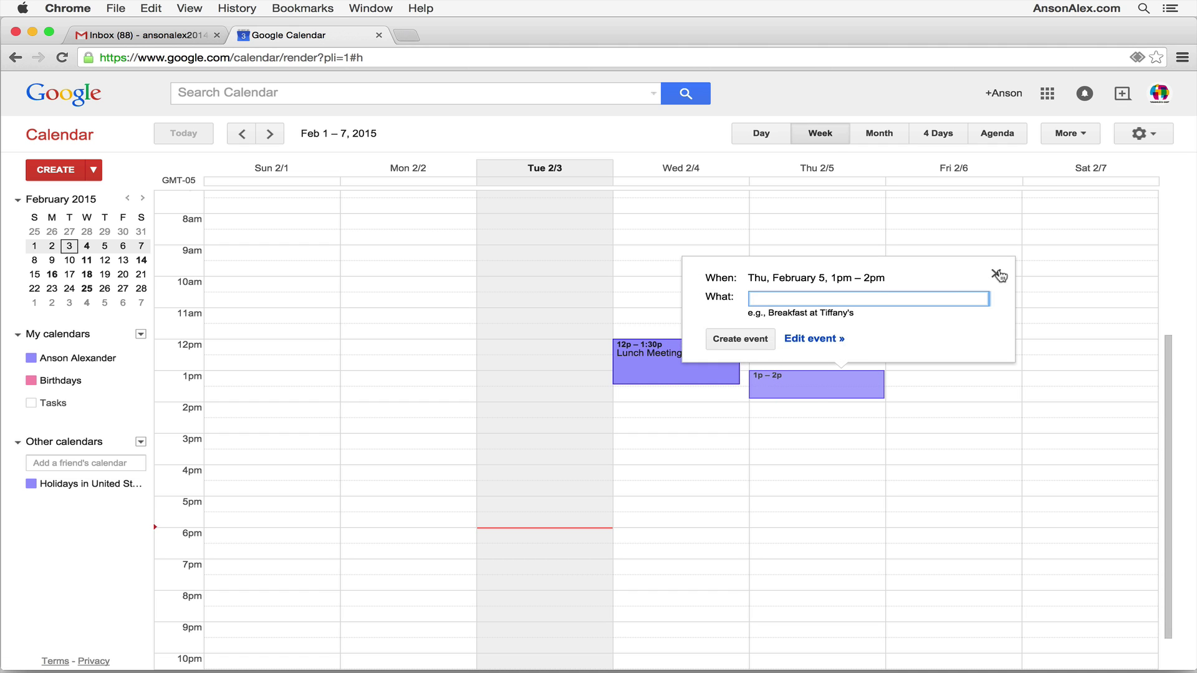
{"action": "left_click", "coordinate": [995, 270]}
{"action": "mouse_move", "coordinate": [714, 362]}
{"action": "left_mouse_down"}
{"action": "mouse_move", "coordinate": [708, 489]}
{"action": "mouse_move", "coordinate": [710, 369]}
{"action": "left_mouse_up"}
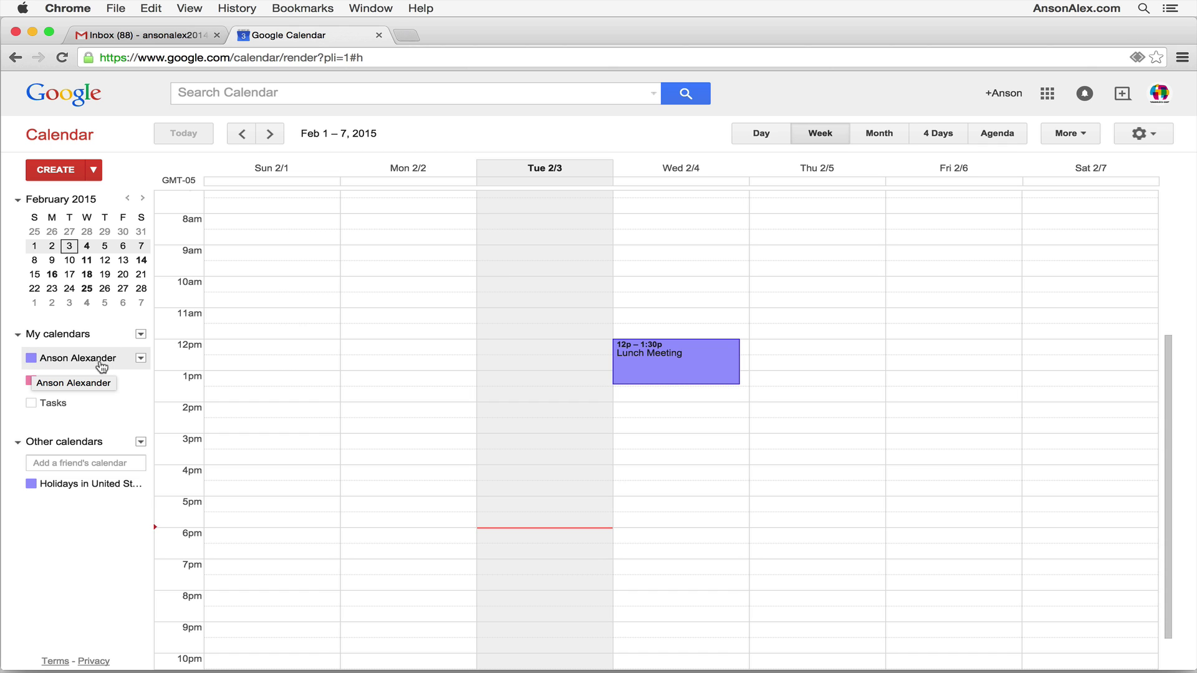
Change the personal calendar's color to red and display the whole month
{"action": "left_click", "coordinate": [141, 359]}
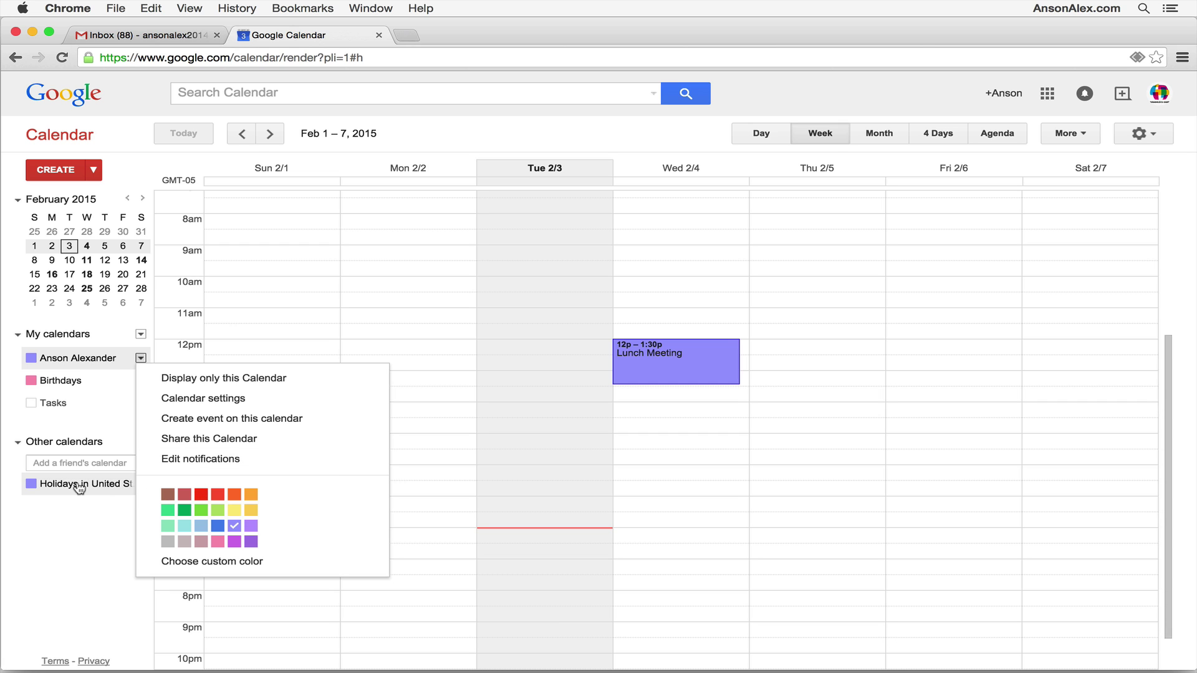
{"action": "left_click", "coordinate": [200, 494]}
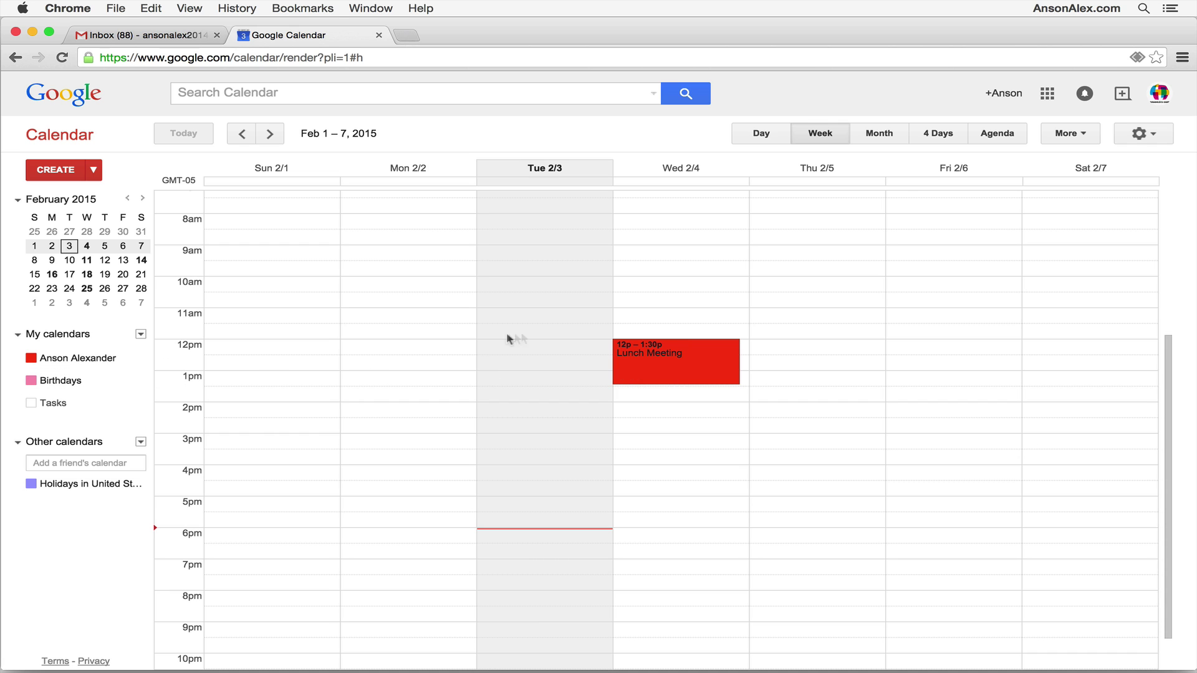
{"action": "left_click", "coordinate": [880, 133]}
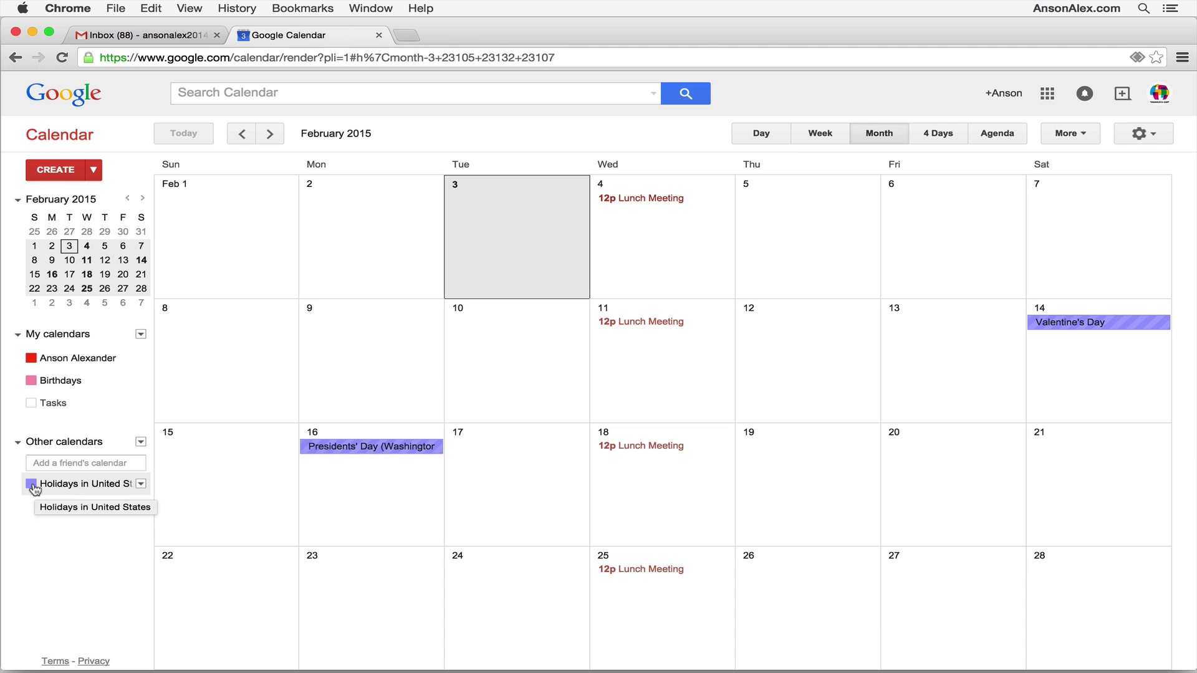
Hide the United States holidays and personal calendars in turn and show both again
{"action": "left_click", "coordinate": [77, 490]}
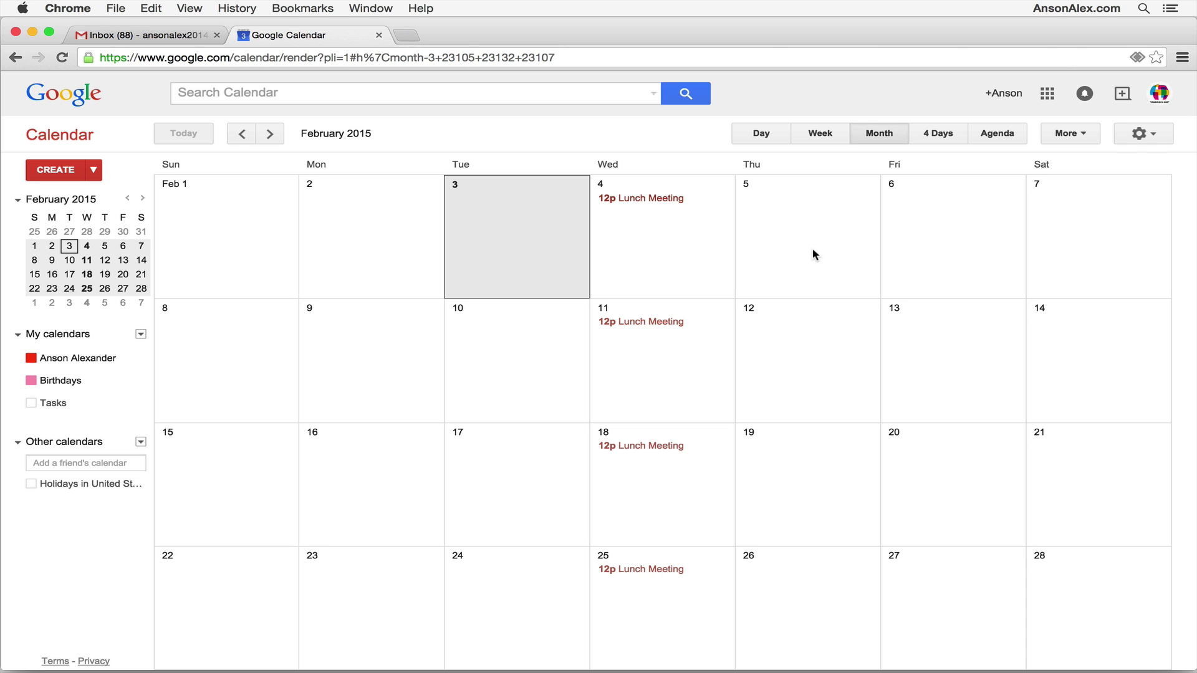
{"action": "left_click", "coordinate": [51, 361]}
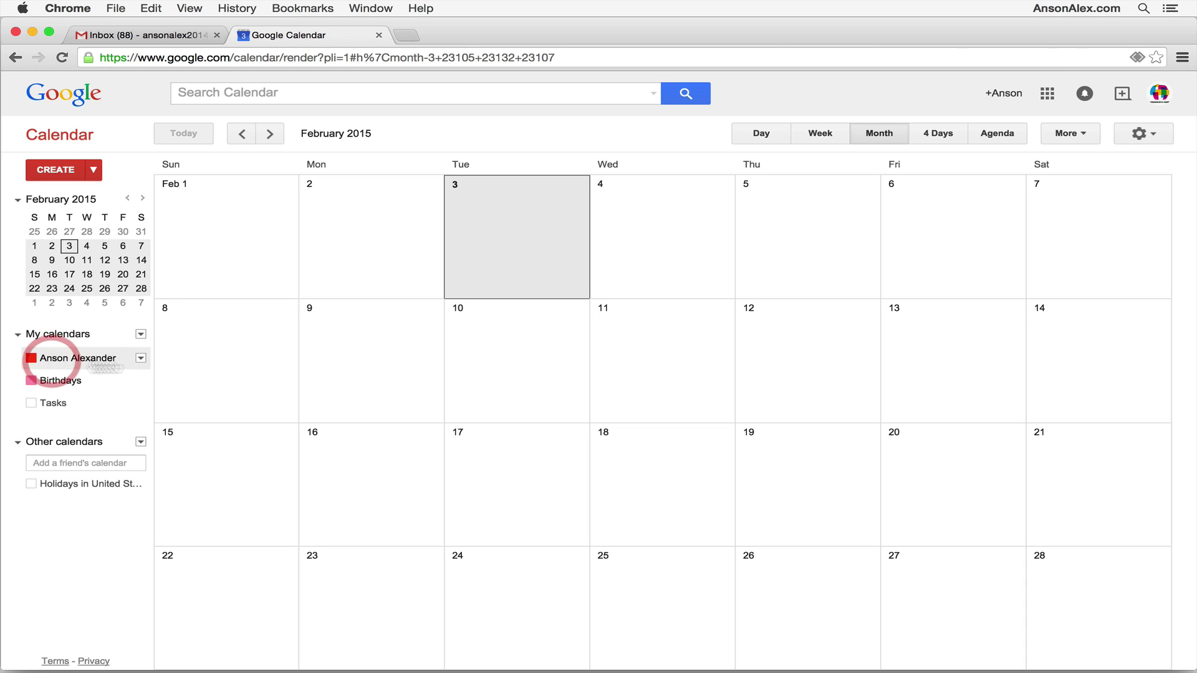
{"action": "left_click", "coordinate": [84, 367]}
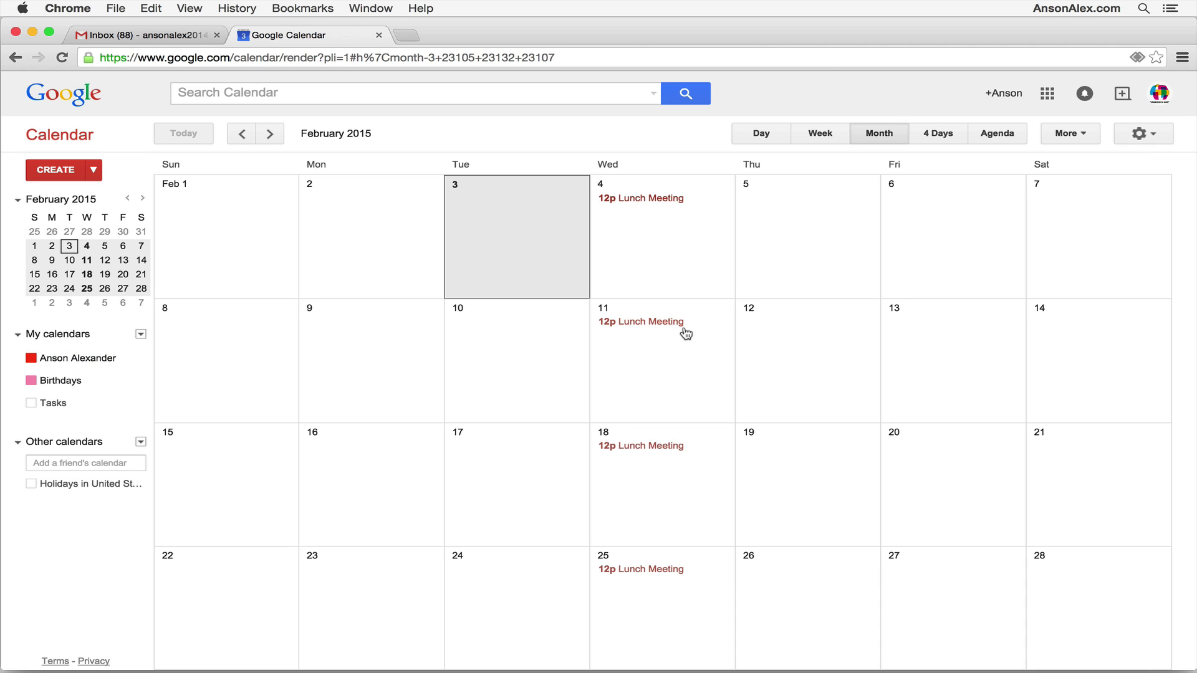
{"action": "left_click", "coordinate": [78, 485]}
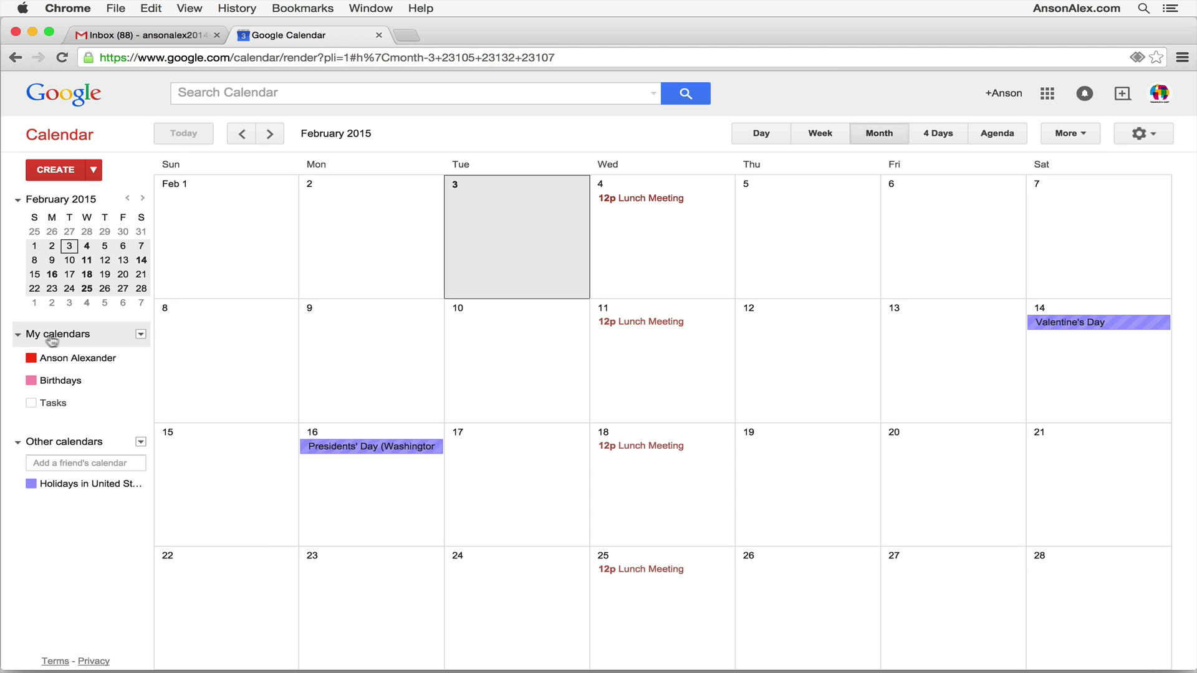
Create a new calendar named "Work Schedule", leaving its description and location blank
{"action": "left_click", "coordinate": [141, 335]}
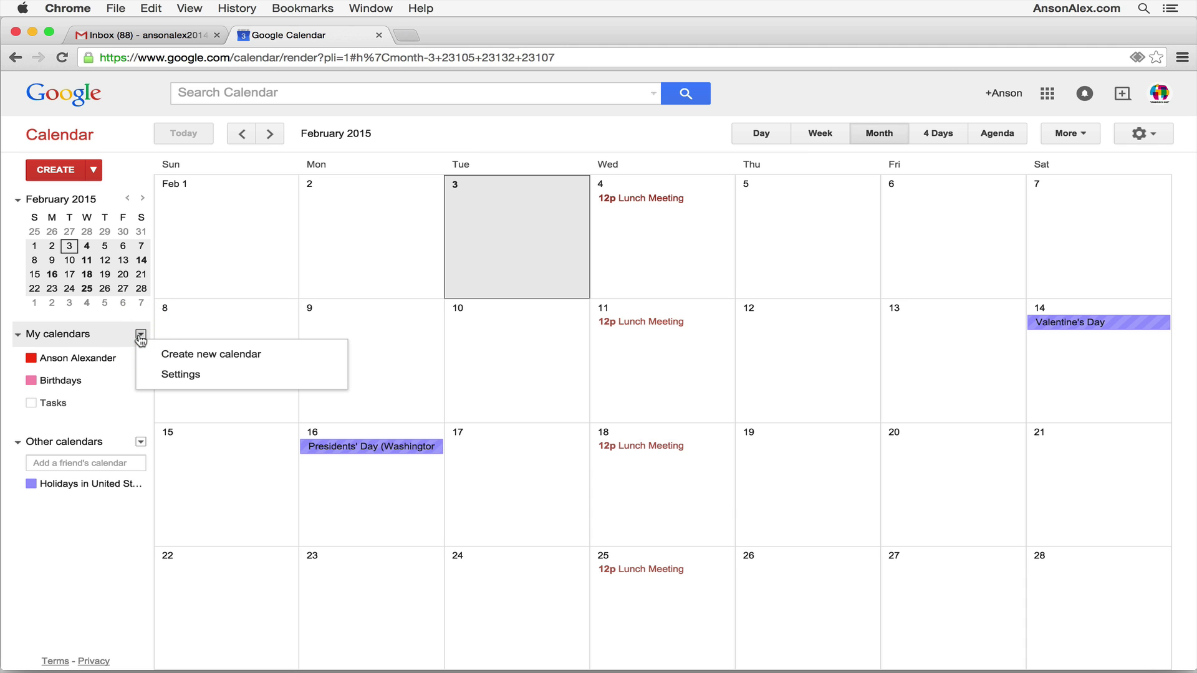
{"action": "left_click", "coordinate": [244, 361]}
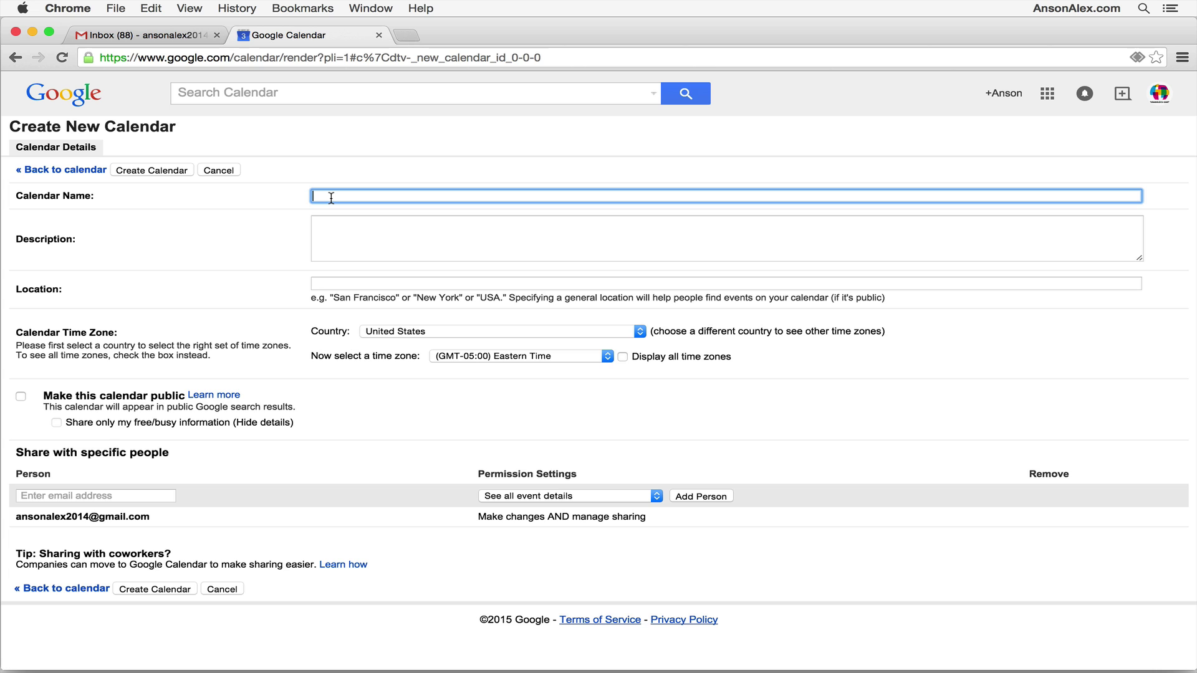
{"action": "type", "text": "Work Schedule"}
{"action": "left_click", "coordinate": [367, 225]}
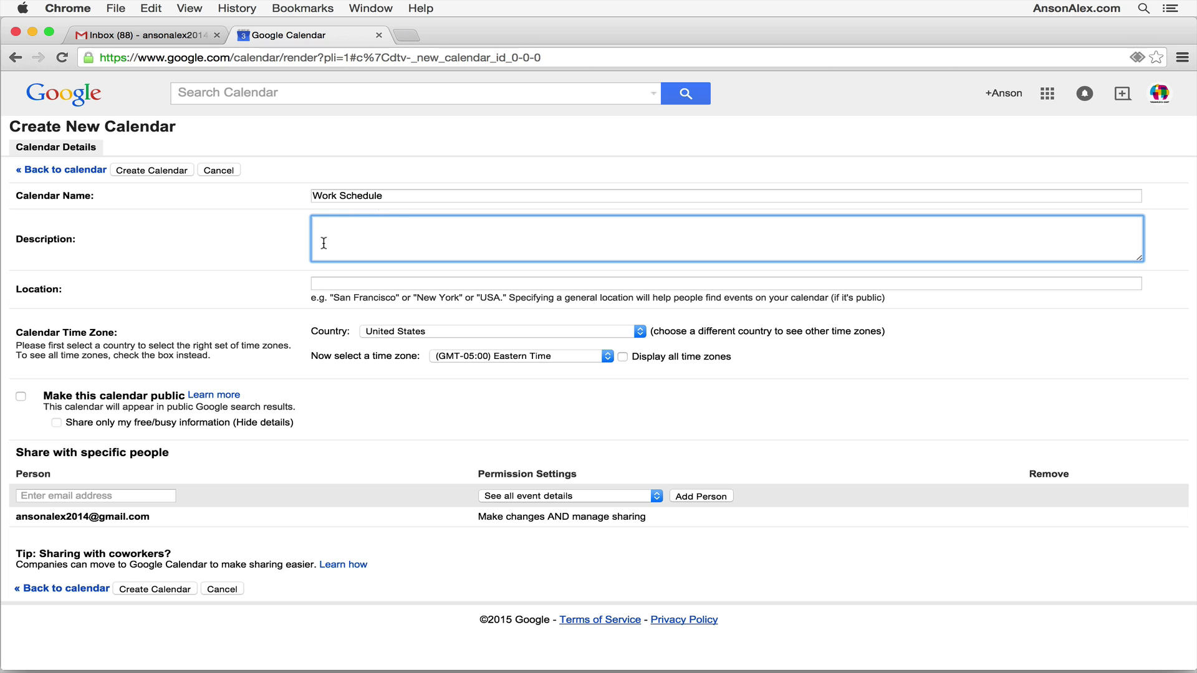
{"action": "left_click", "coordinate": [335, 281]}
{"action": "left_click", "coordinate": [256, 320]}
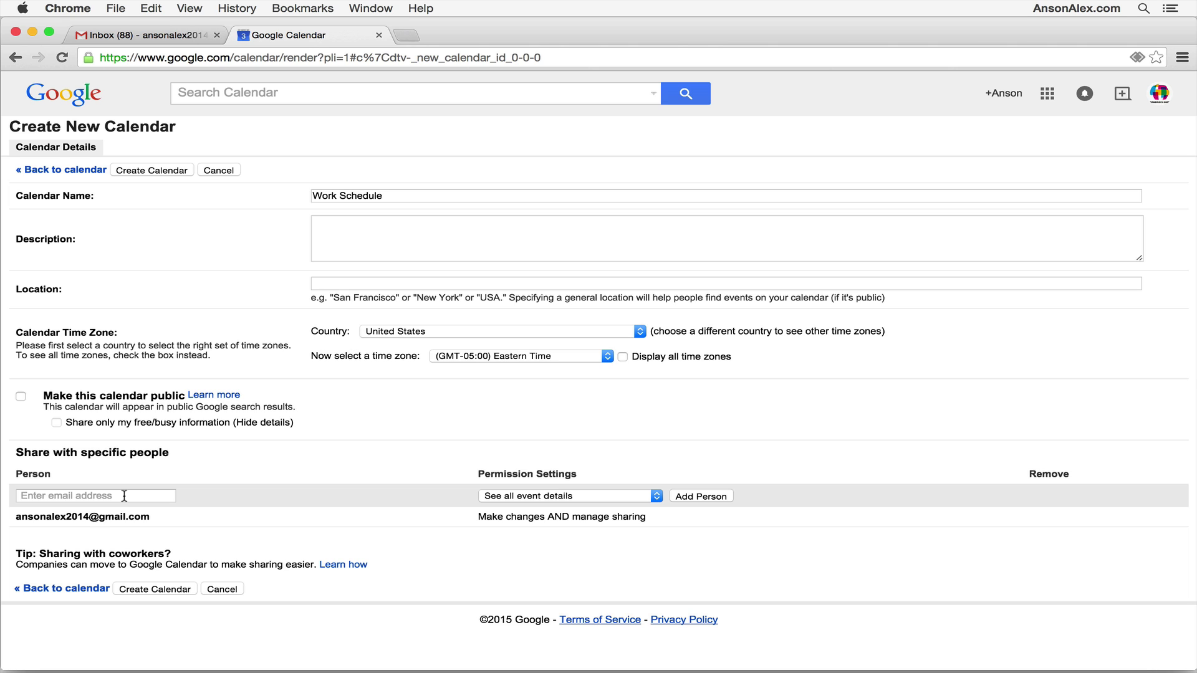
{"action": "left_click", "coordinate": [169, 589]}
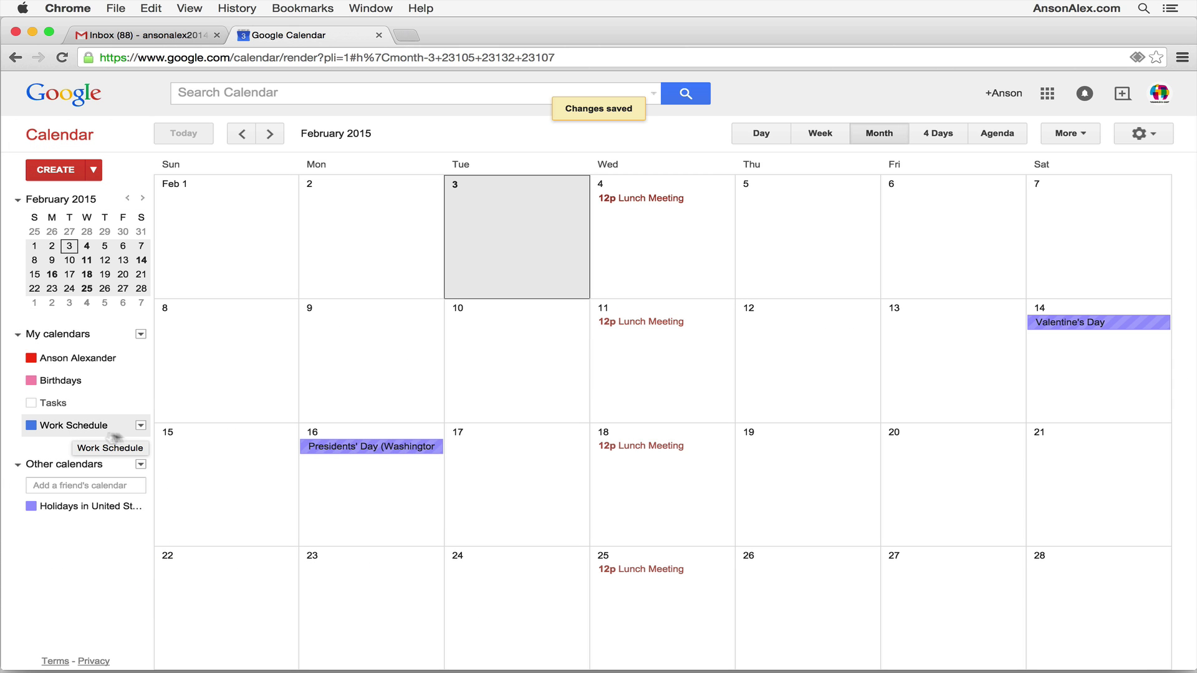
Create an all-day "Conference" event on Thursday, February 12, assigned to the Work Schedule calendar, and save it
{"action": "left_click", "coordinate": [785, 344]}
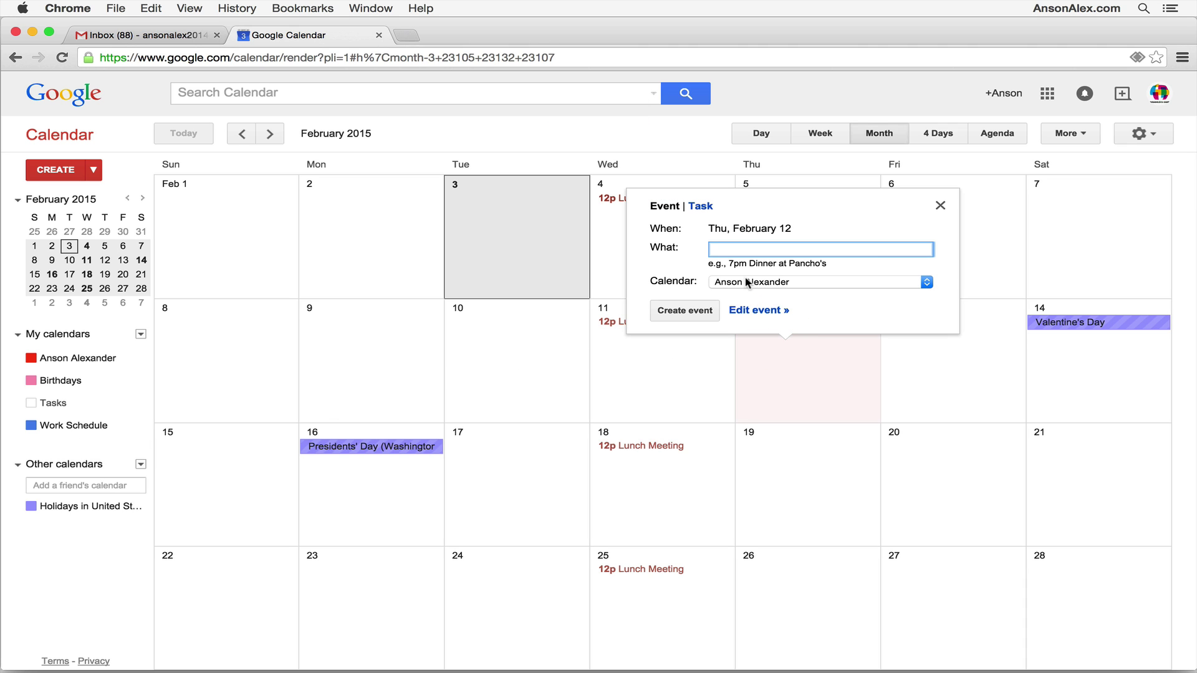
{"action": "type", "text": "Conference"}
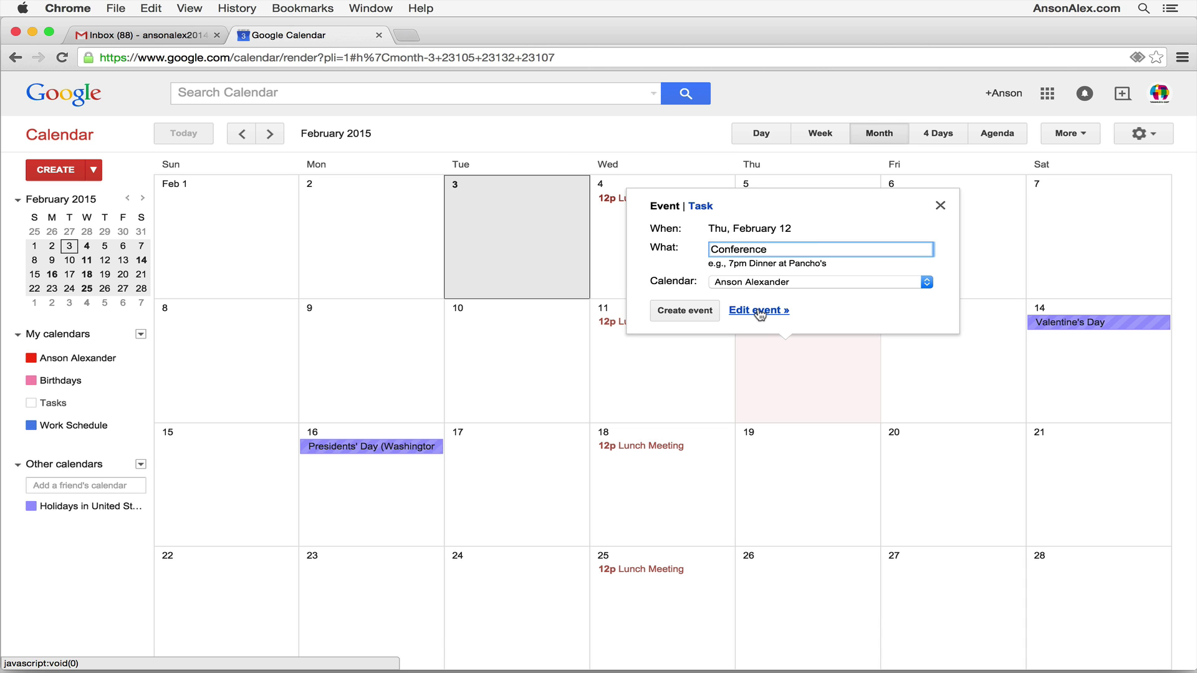
{"action": "left_click", "coordinate": [760, 314]}
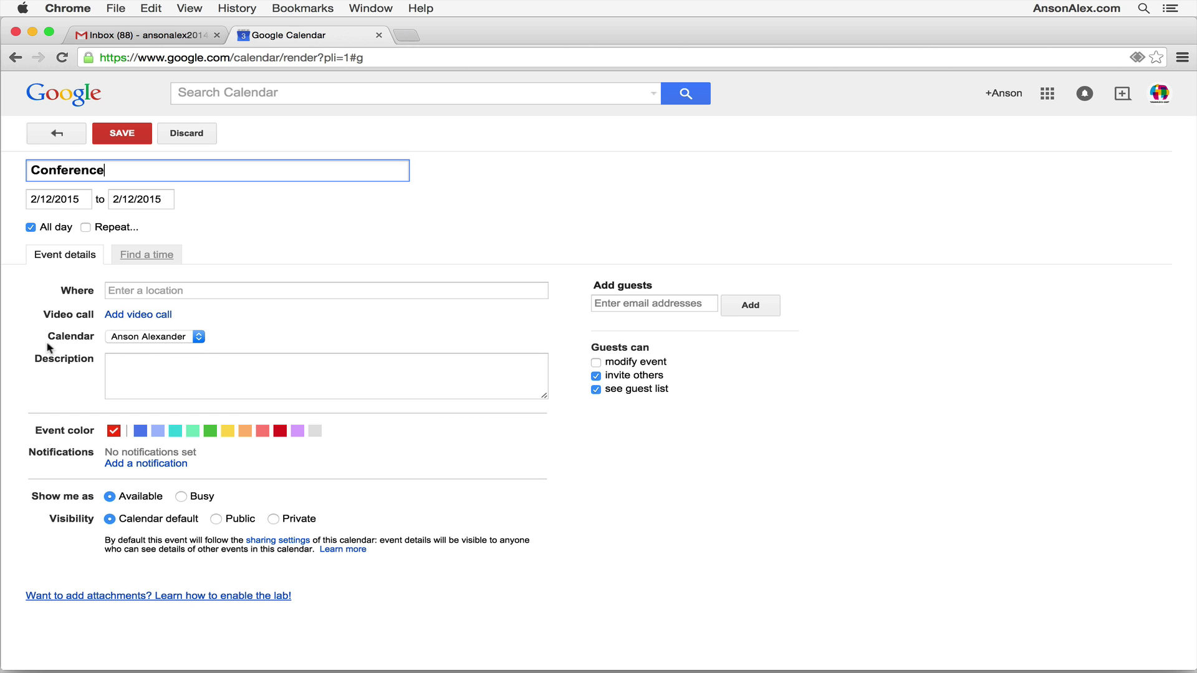
{"action": "left_click", "coordinate": [183, 341]}
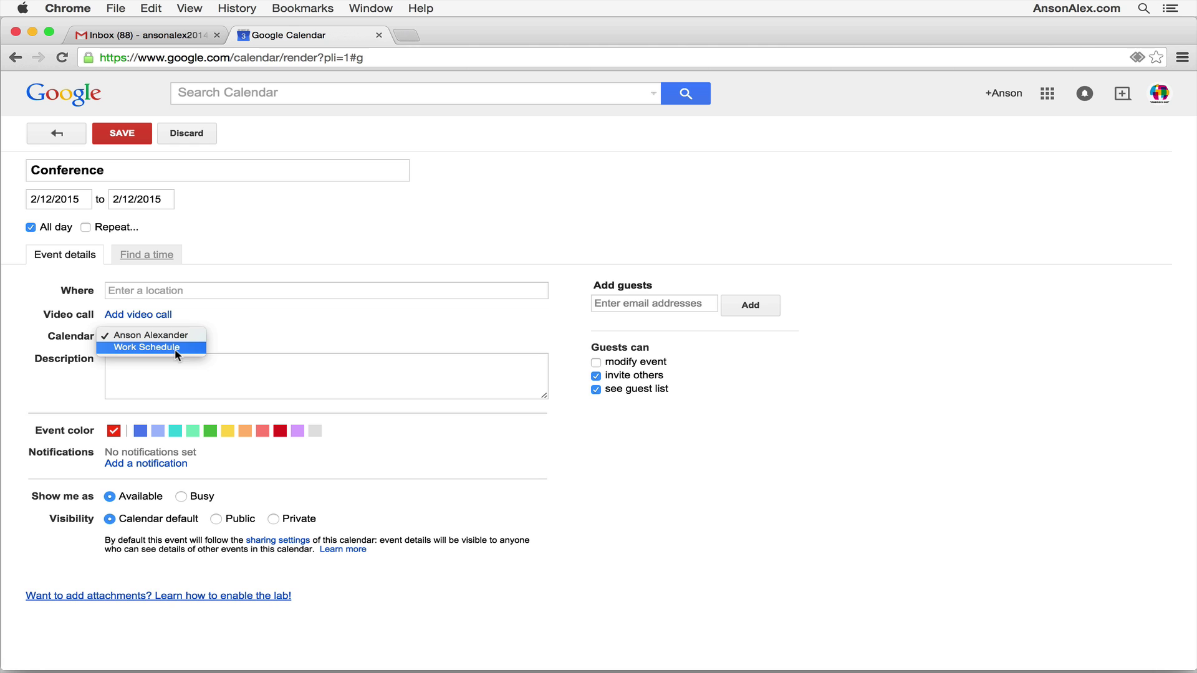
{"action": "left_click", "coordinate": [179, 347]}
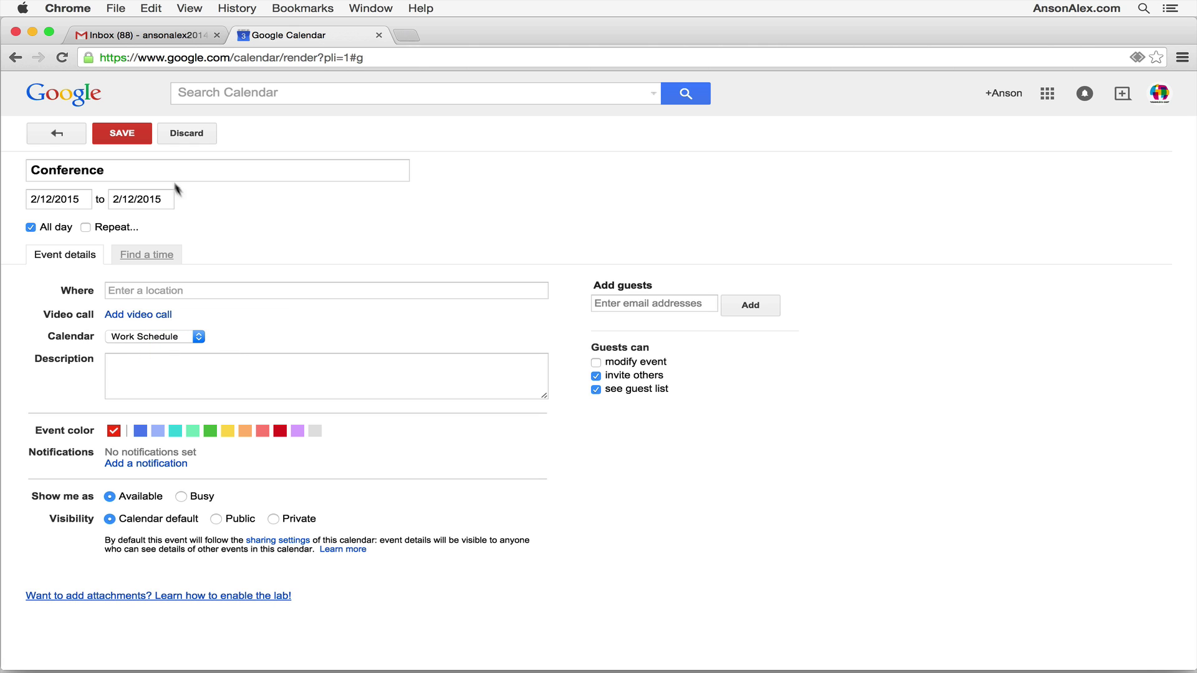
{"action": "left_click", "coordinate": [124, 133]}
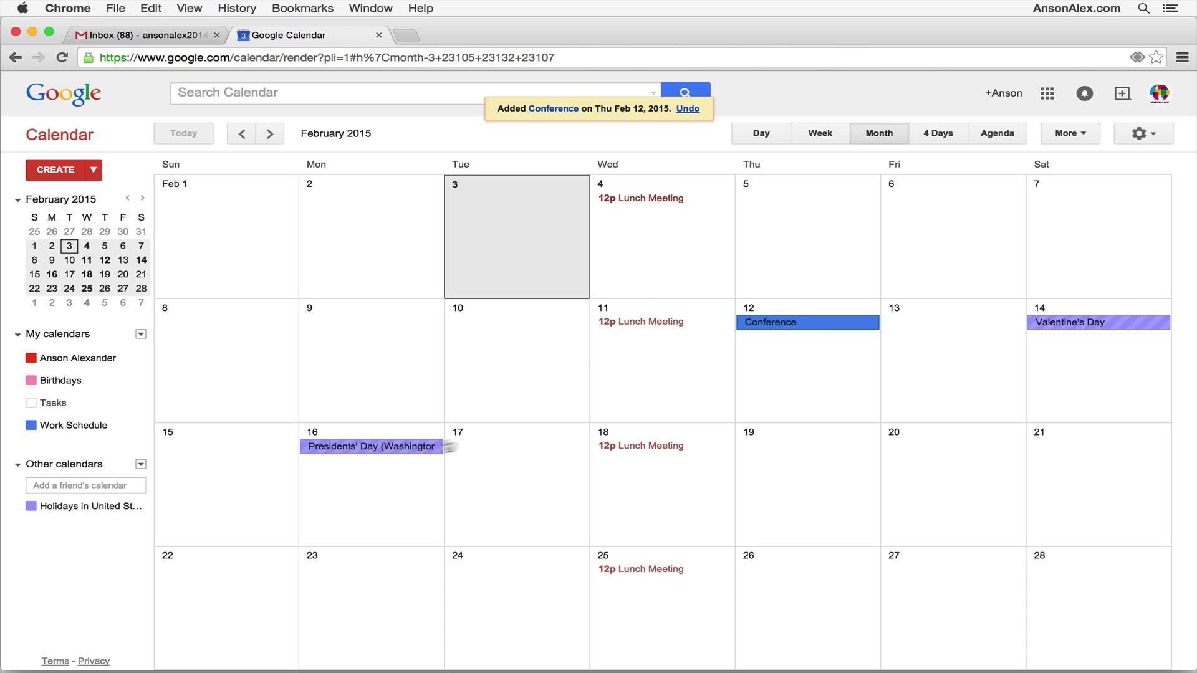
Hide the Work Schedule calendar and show it again
{"action": "left_click", "coordinate": [75, 428]}
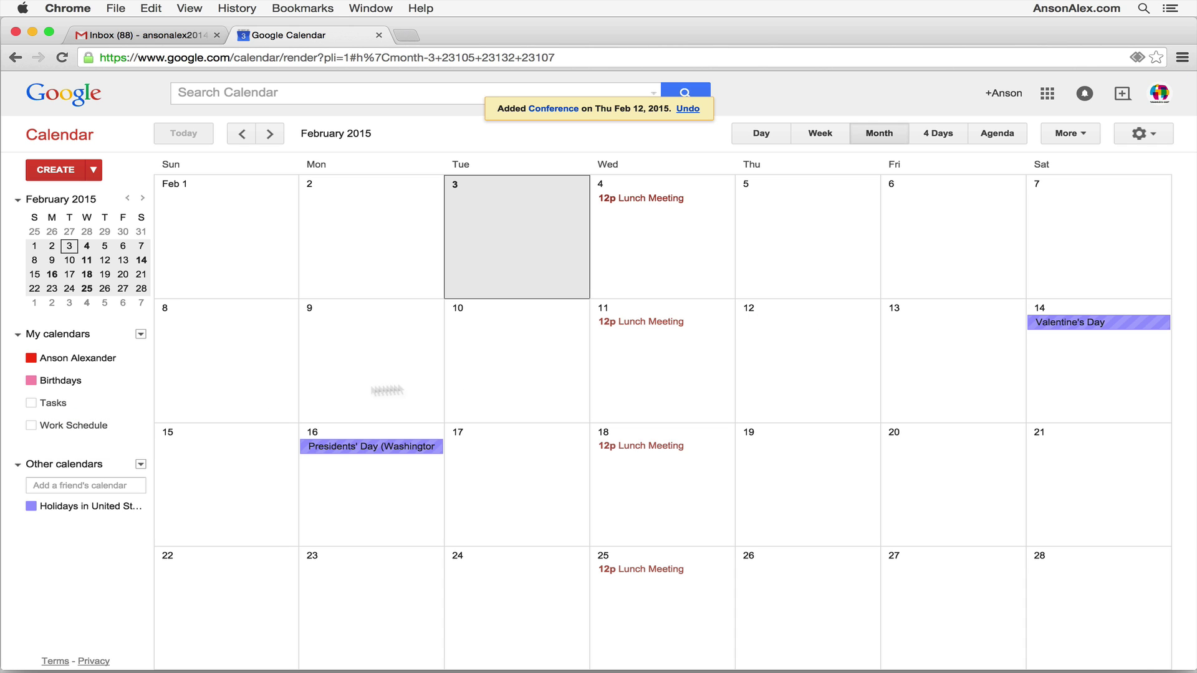
{"action": "left_click", "coordinate": [92, 428]}
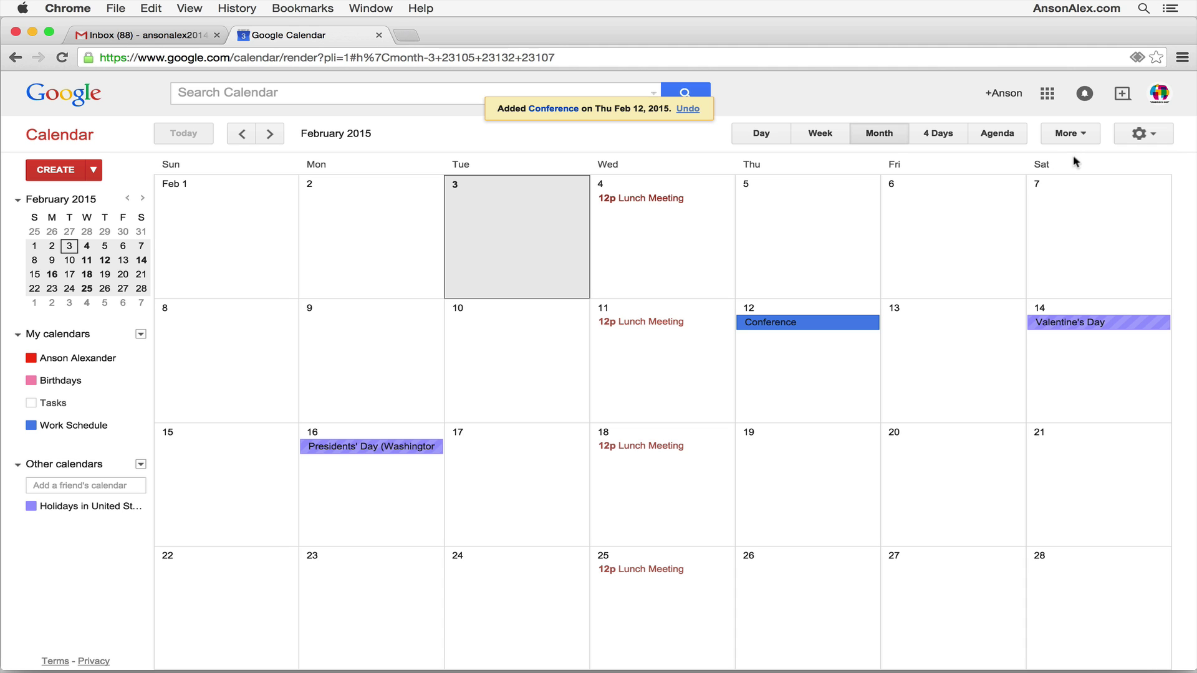
Try the Comfortable and Cozy display densities and set the calendar's density to Compact
{"action": "left_click", "coordinate": [1152, 139]}
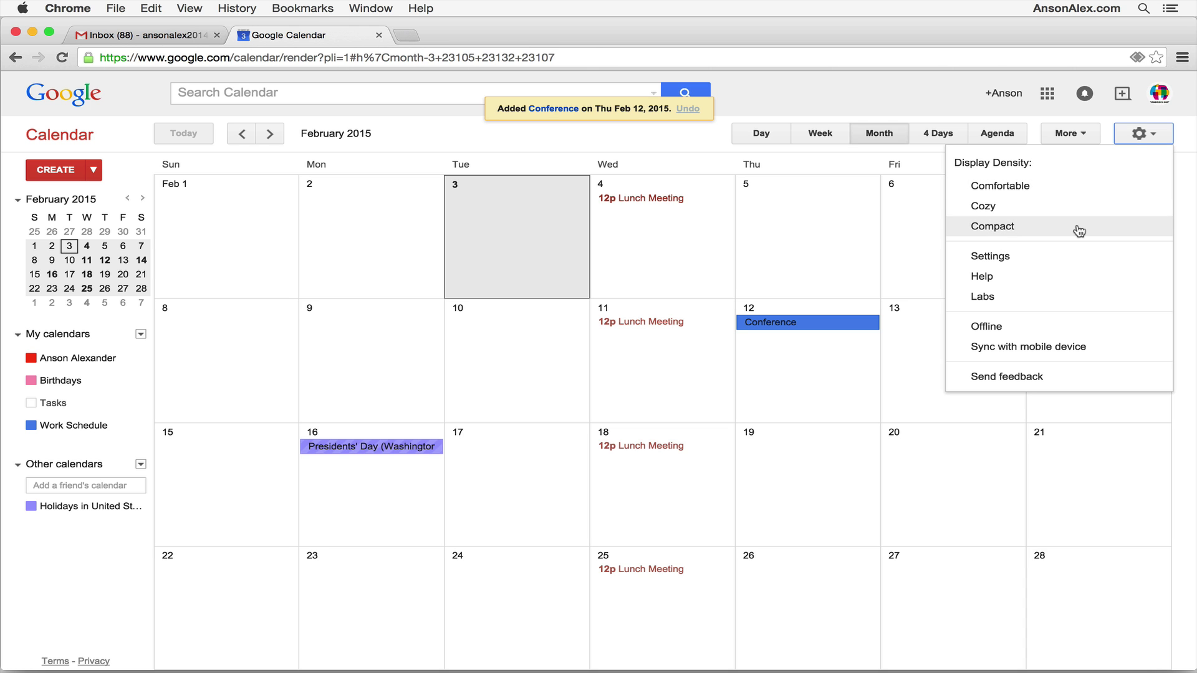
{"action": "left_click", "coordinate": [1063, 188]}
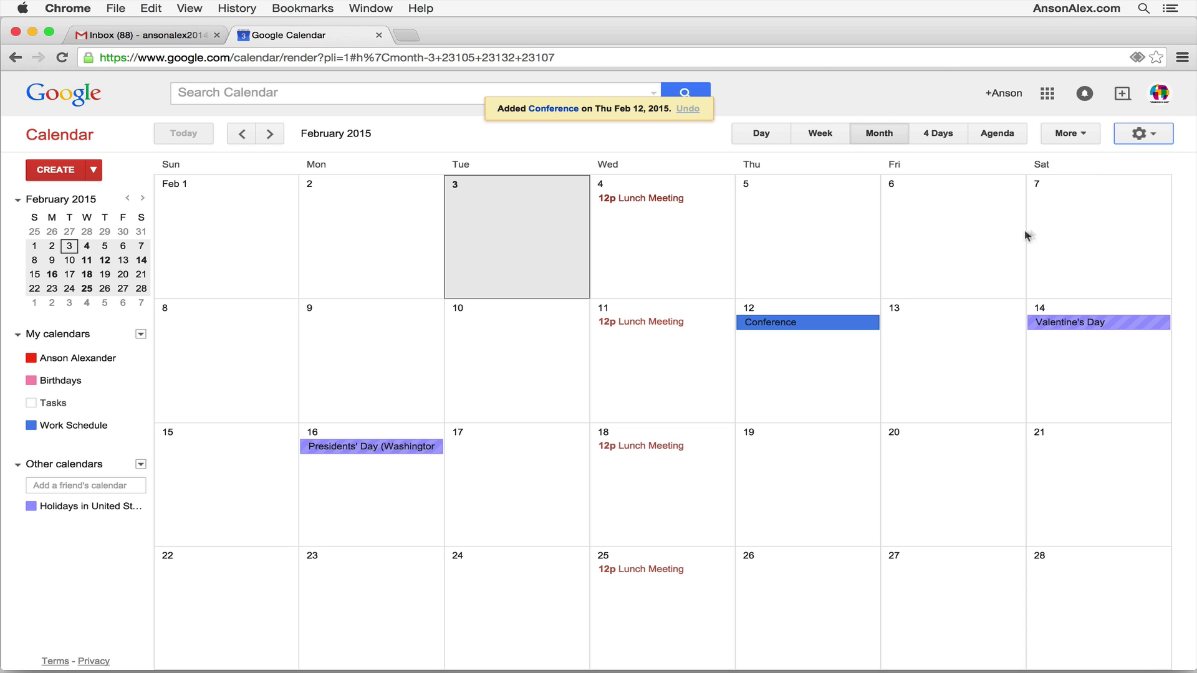
{"action": "left_click", "coordinate": [1143, 134]}
{"action": "left_click", "coordinate": [1058, 202]}
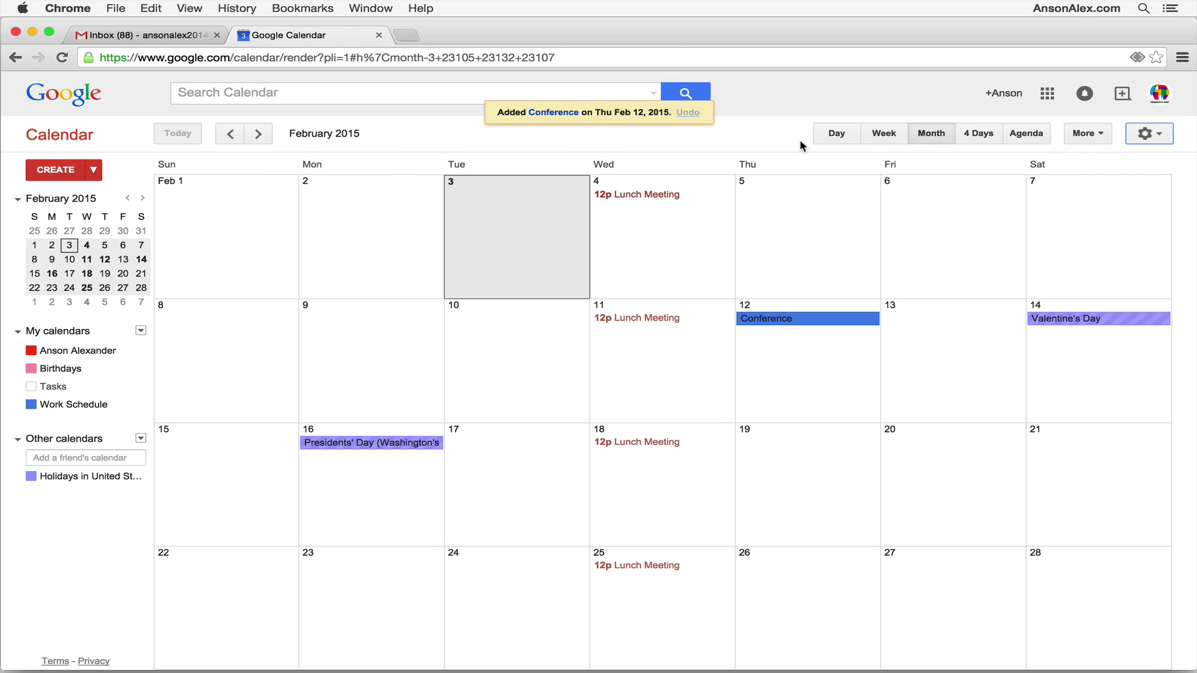
{"action": "left_click", "coordinate": [1144, 134]}
{"action": "left_click", "coordinate": [1028, 223]}
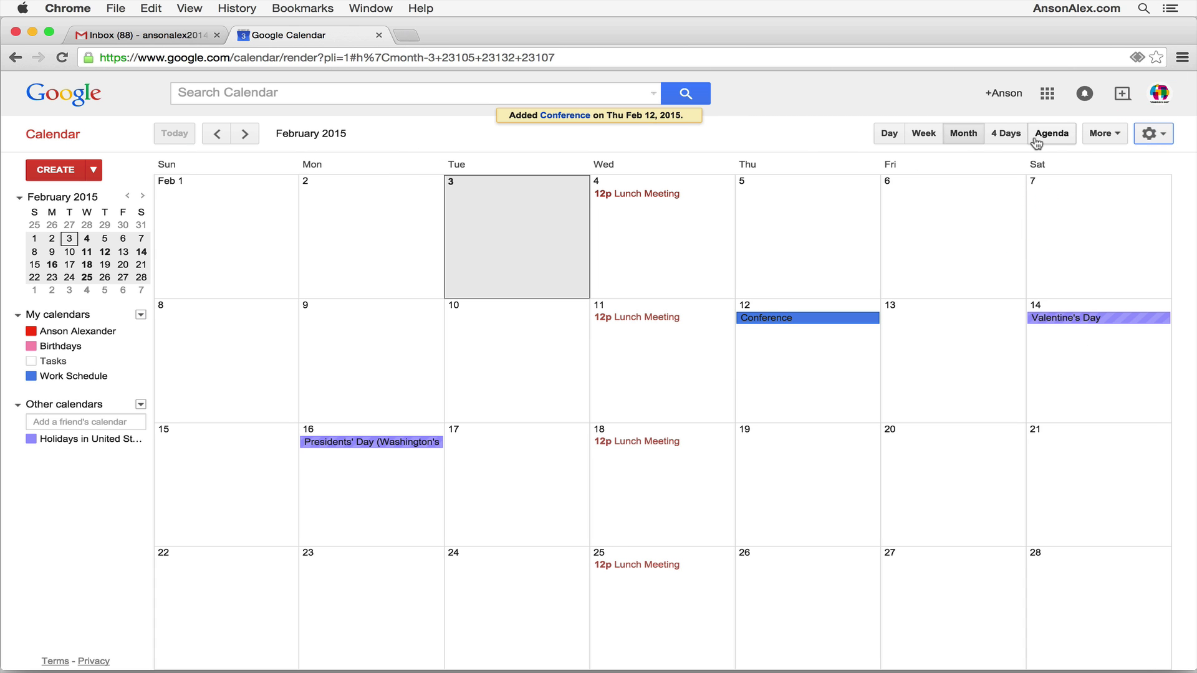
Open the general calendar settings and view the available choices for the current time zone
{"action": "left_click", "coordinate": [1150, 135]}
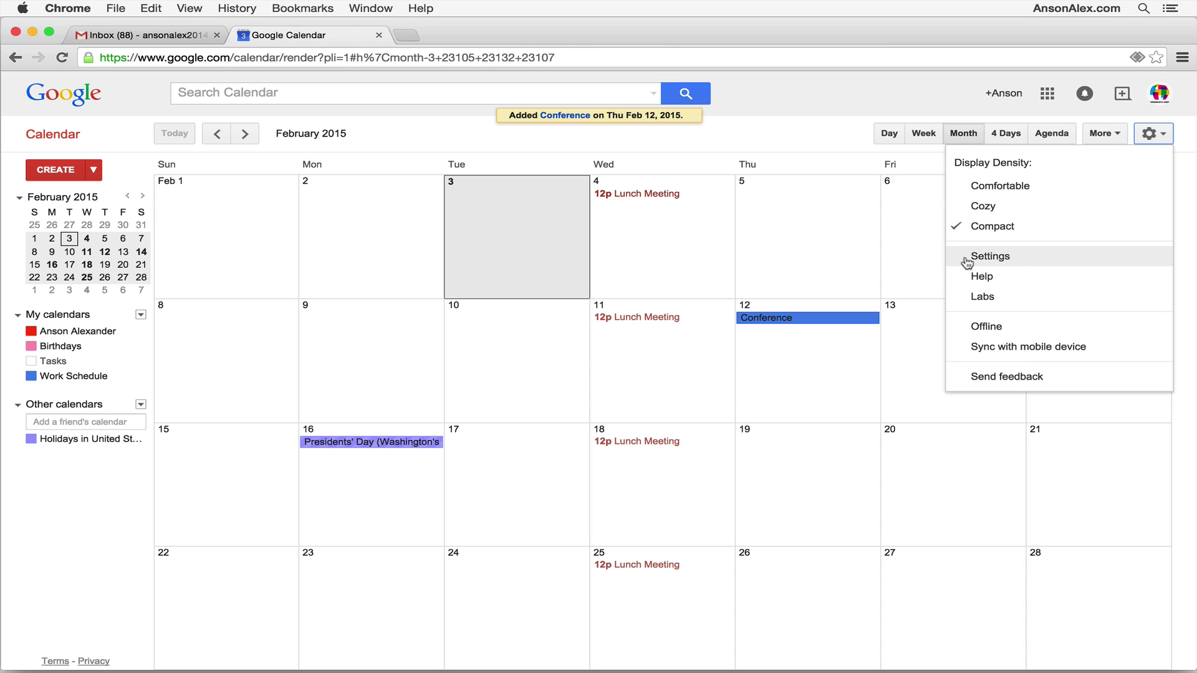
{"action": "left_click", "coordinate": [988, 262]}
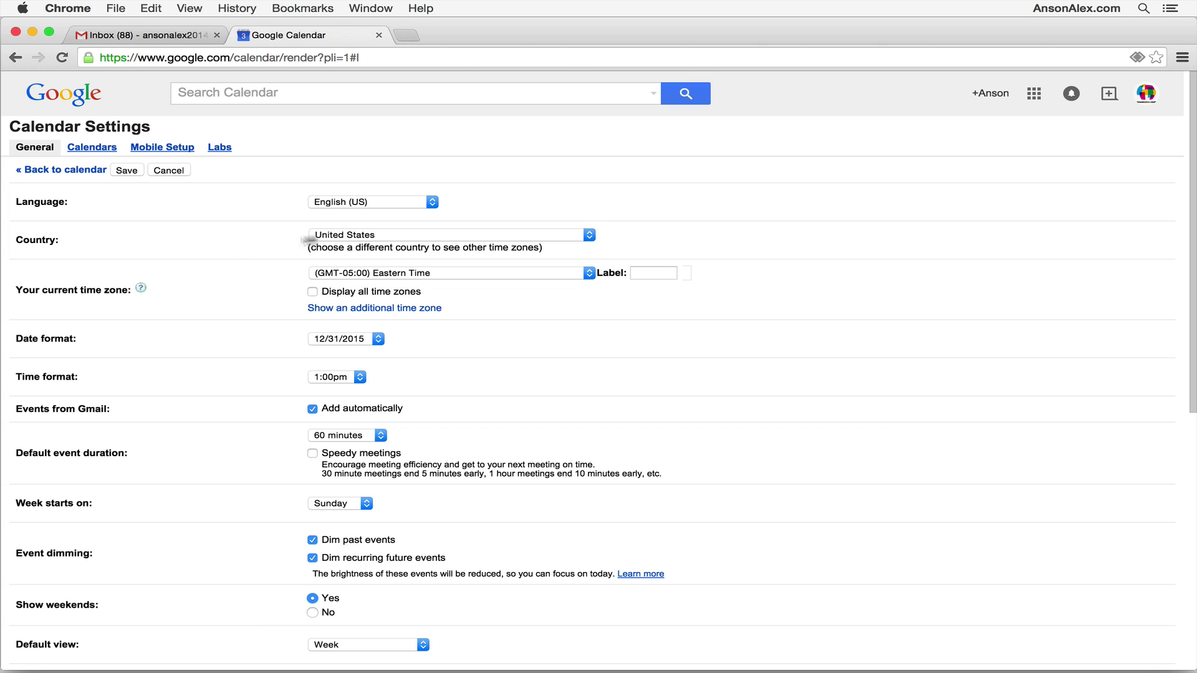
{"action": "left_click", "coordinate": [572, 273]}
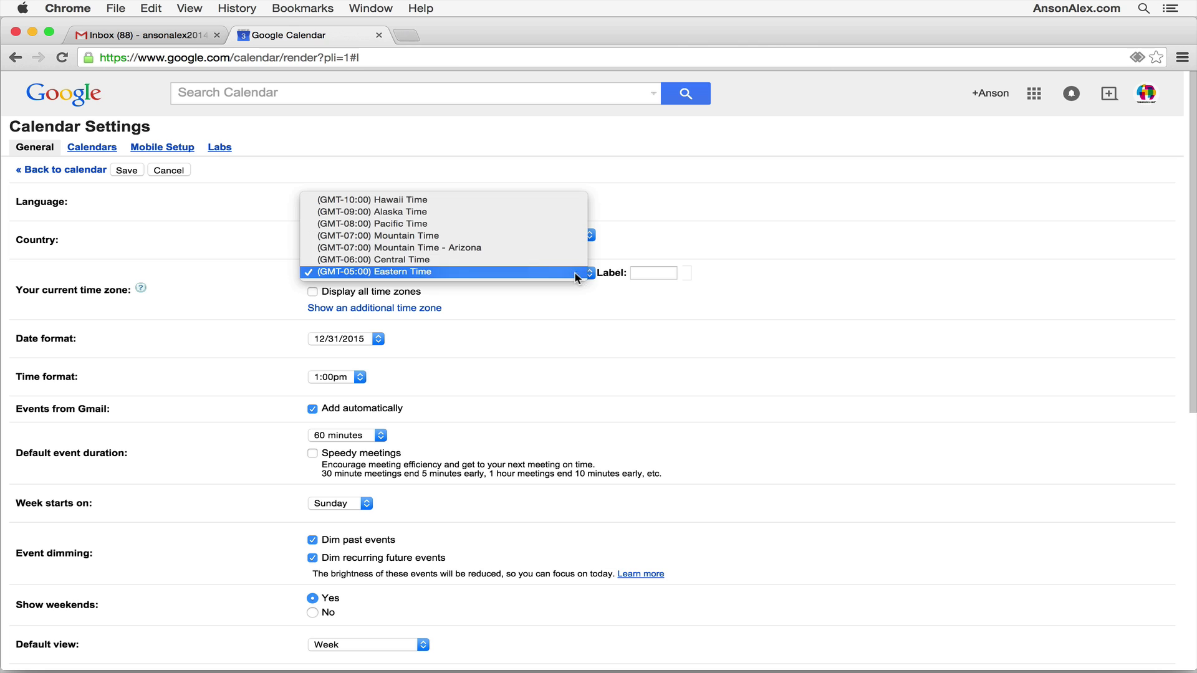
{"action": "left_click", "coordinate": [531, 291]}
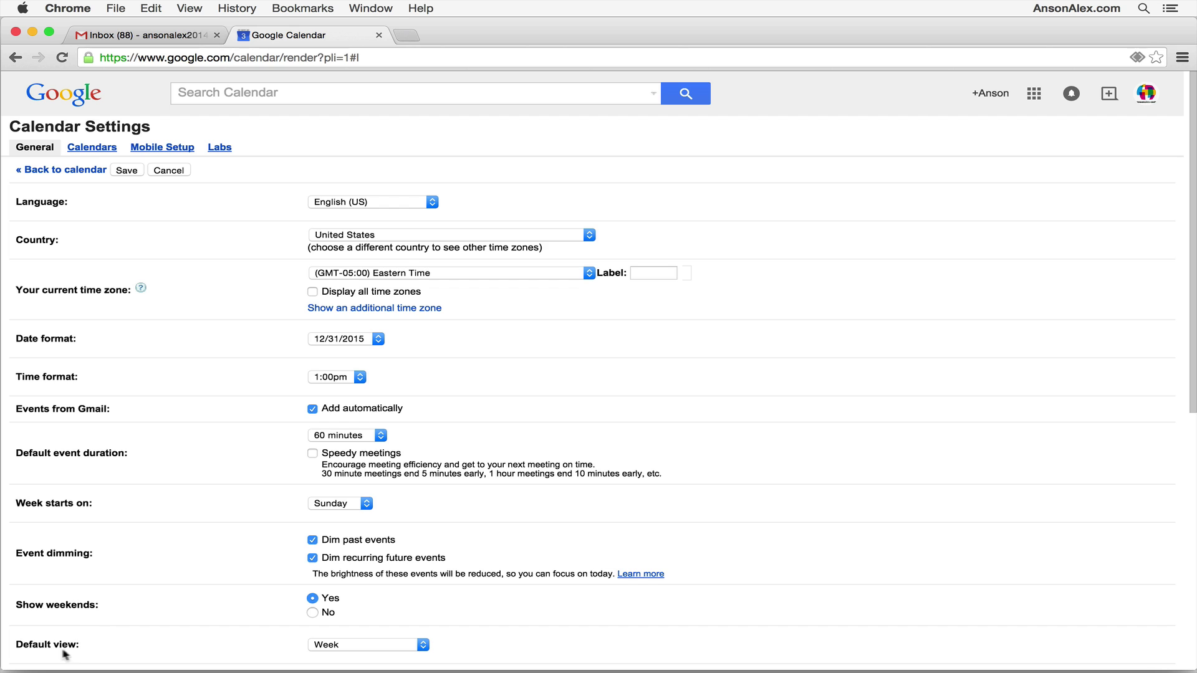
Set the calendar's default view to Month and save the settings
{"action": "left_click", "coordinate": [419, 645]}
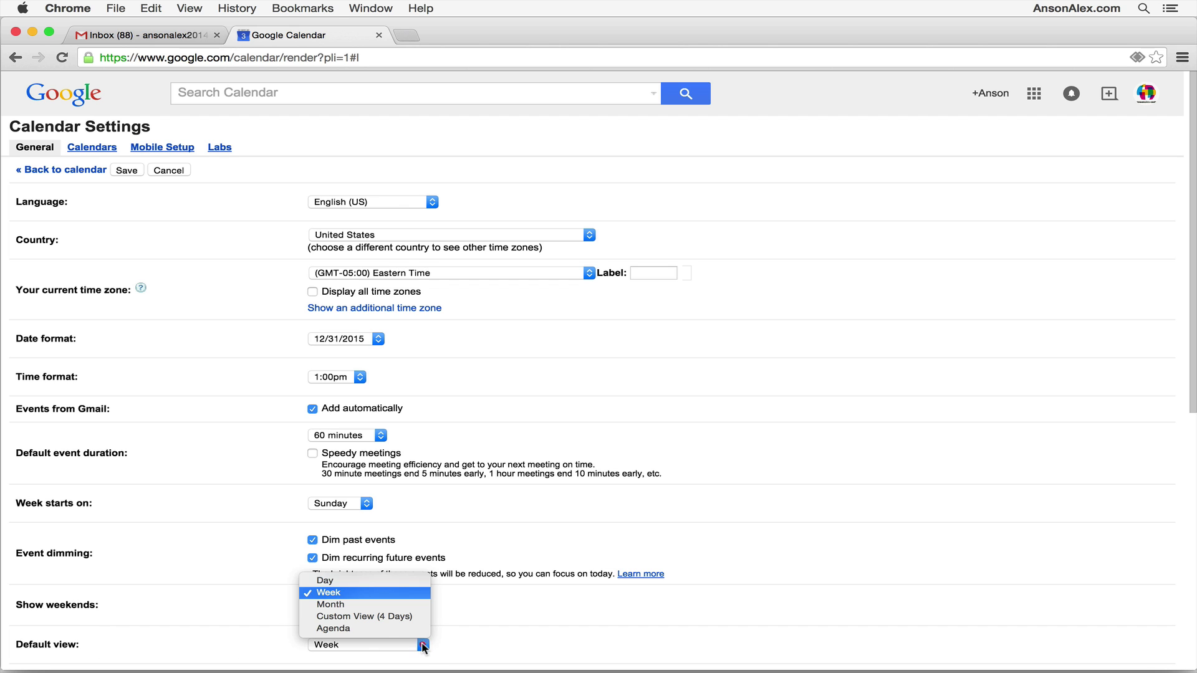
{"action": "left_click", "coordinate": [390, 604]}
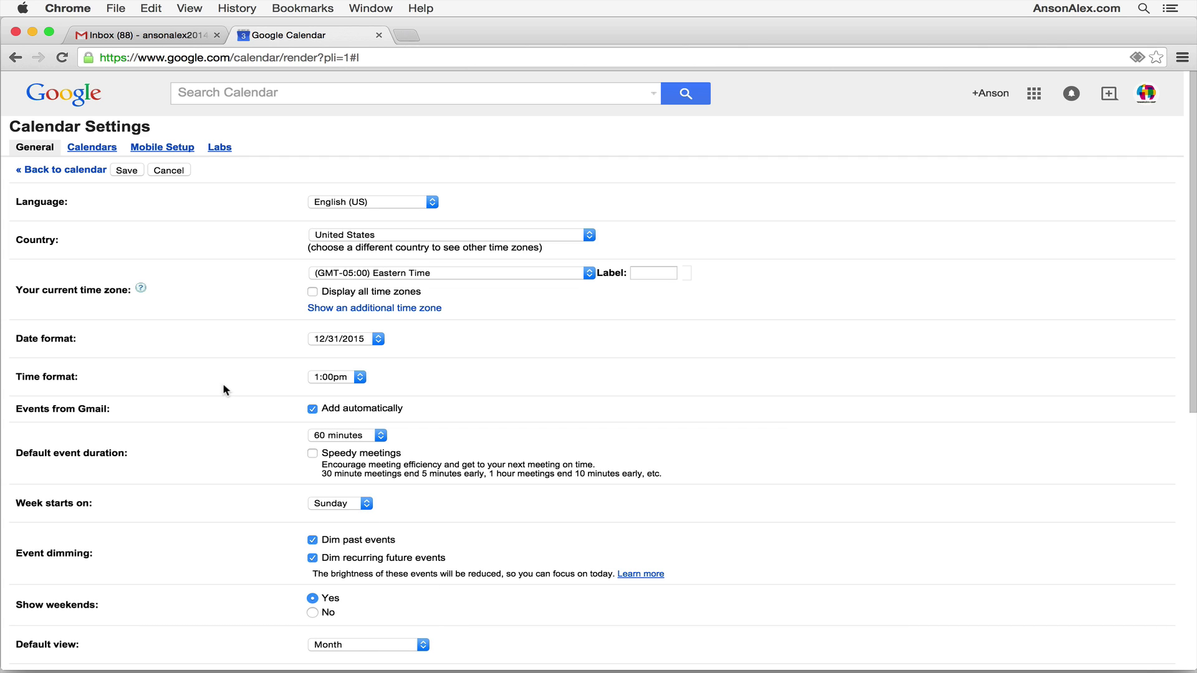
{"action": "left_click", "coordinate": [128, 171]}
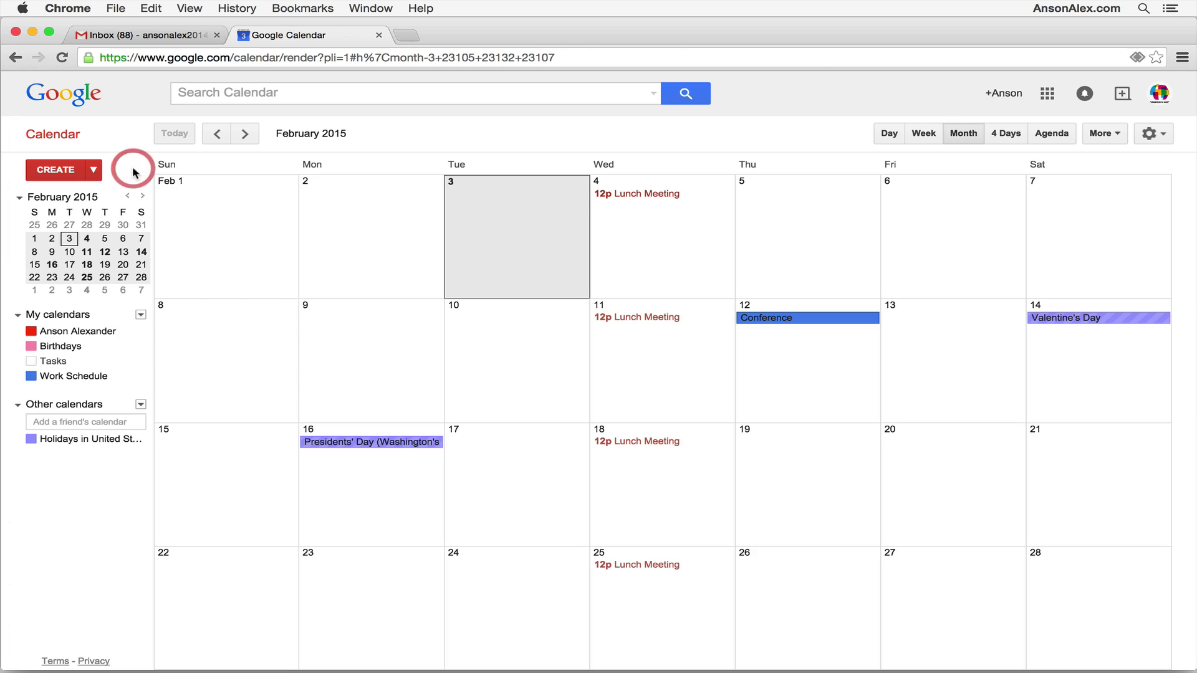
{"action": "left_click", "coordinate": [419, 133]}
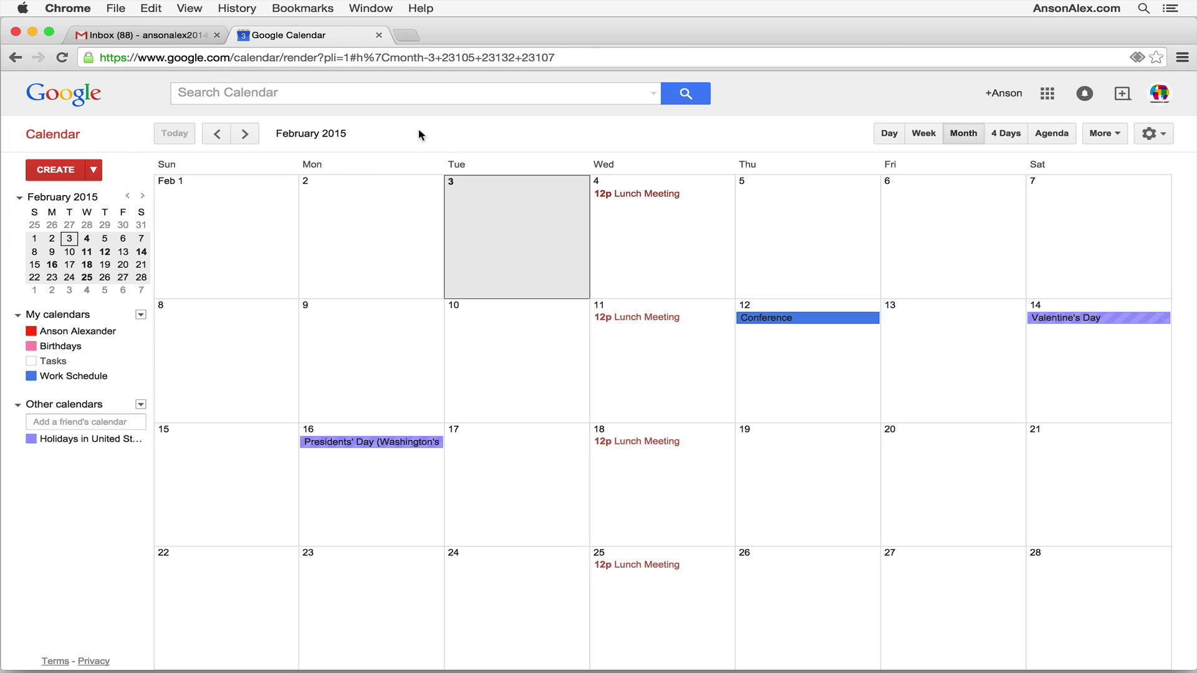